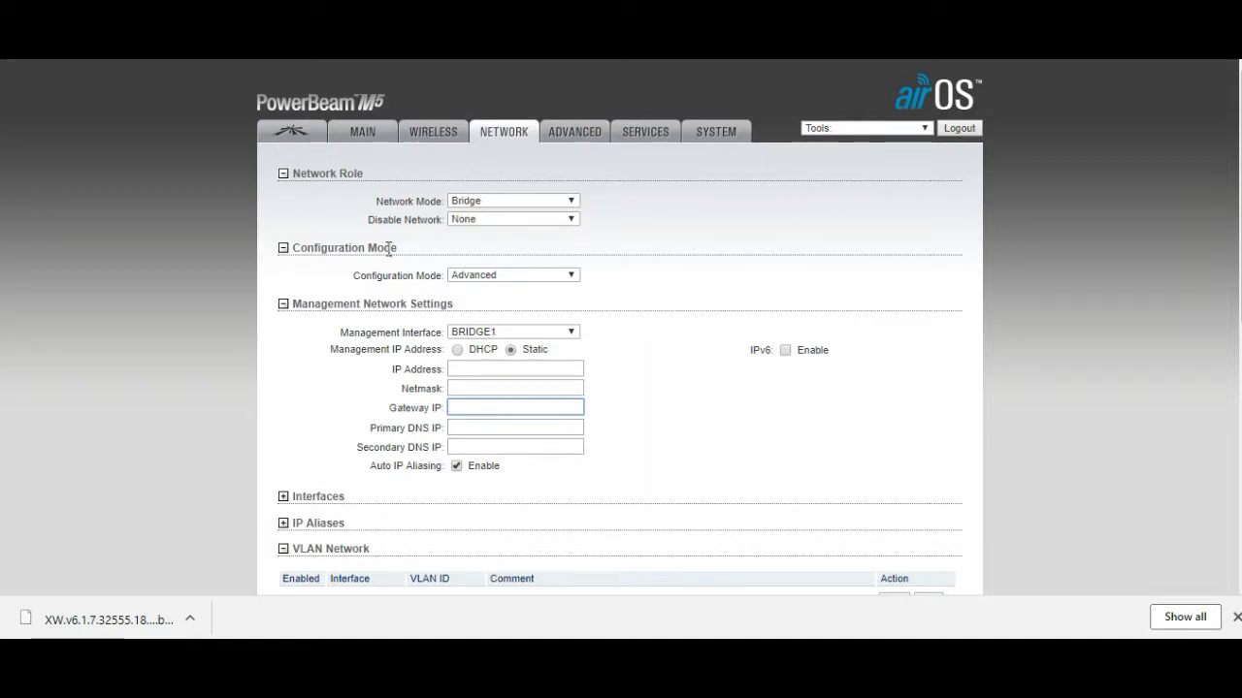
# Step: Set the network page's configuration mode to Advanced
pyautogui.click(520, 278)
pyautogui.click(498, 301)
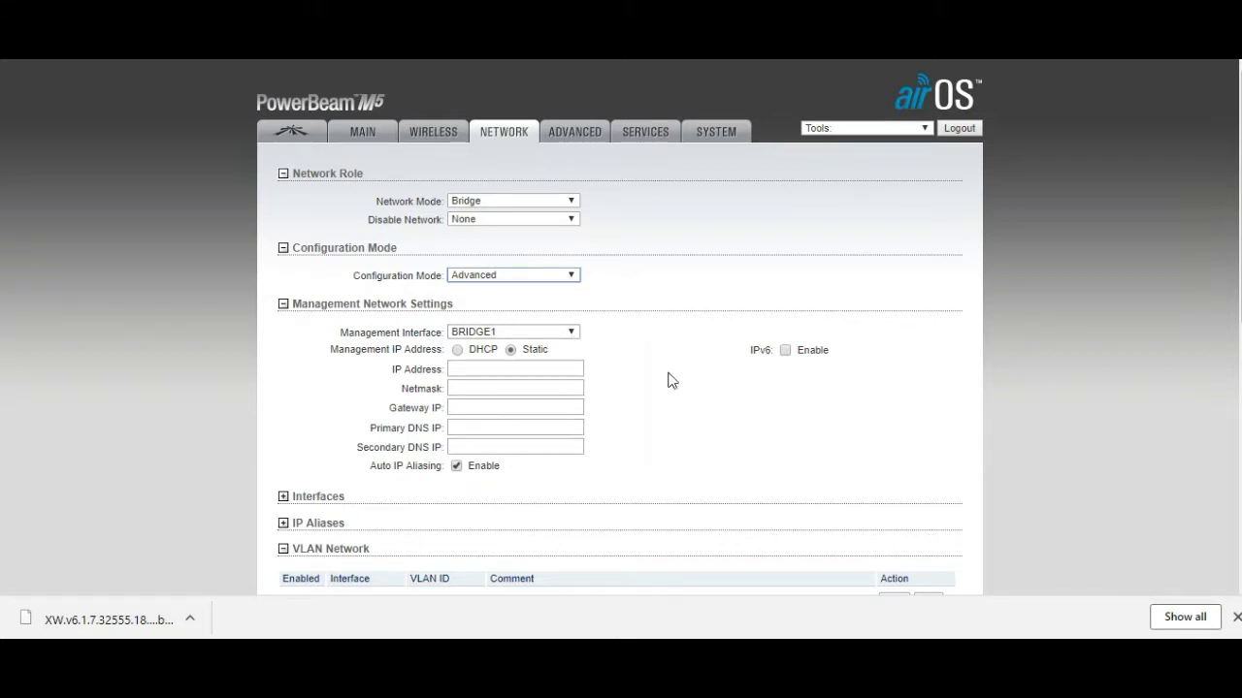
pyautogui.scroll(-4, 667, 380)
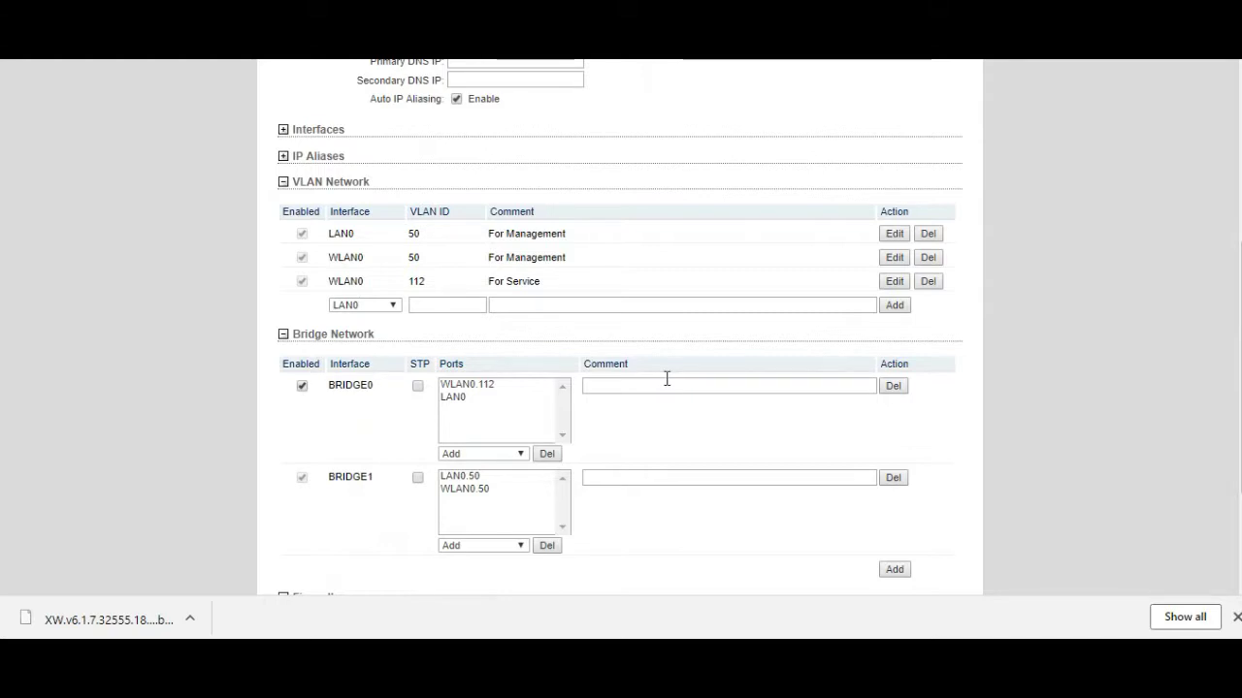
pyautogui.scroll(3, 668, 380)
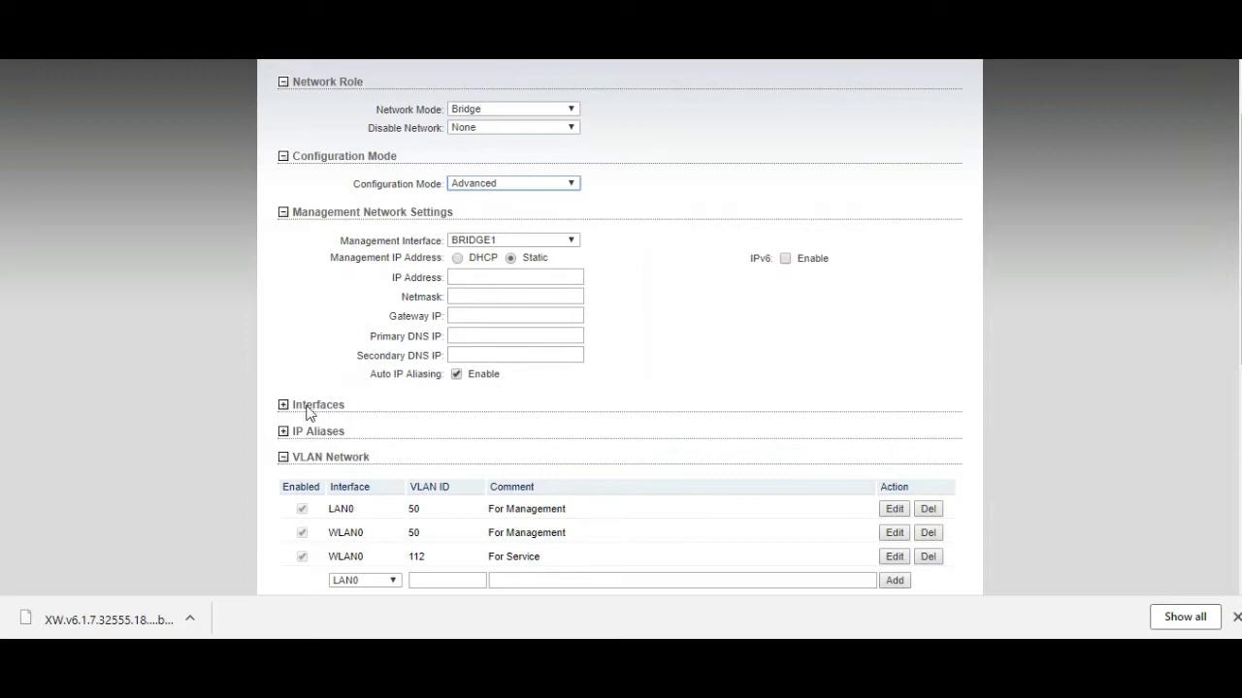
# Step: Collapse the VLAN Network and Bridge Network sections
pyautogui.click(330, 459)
pyautogui.scroll(-3, 355, 543)
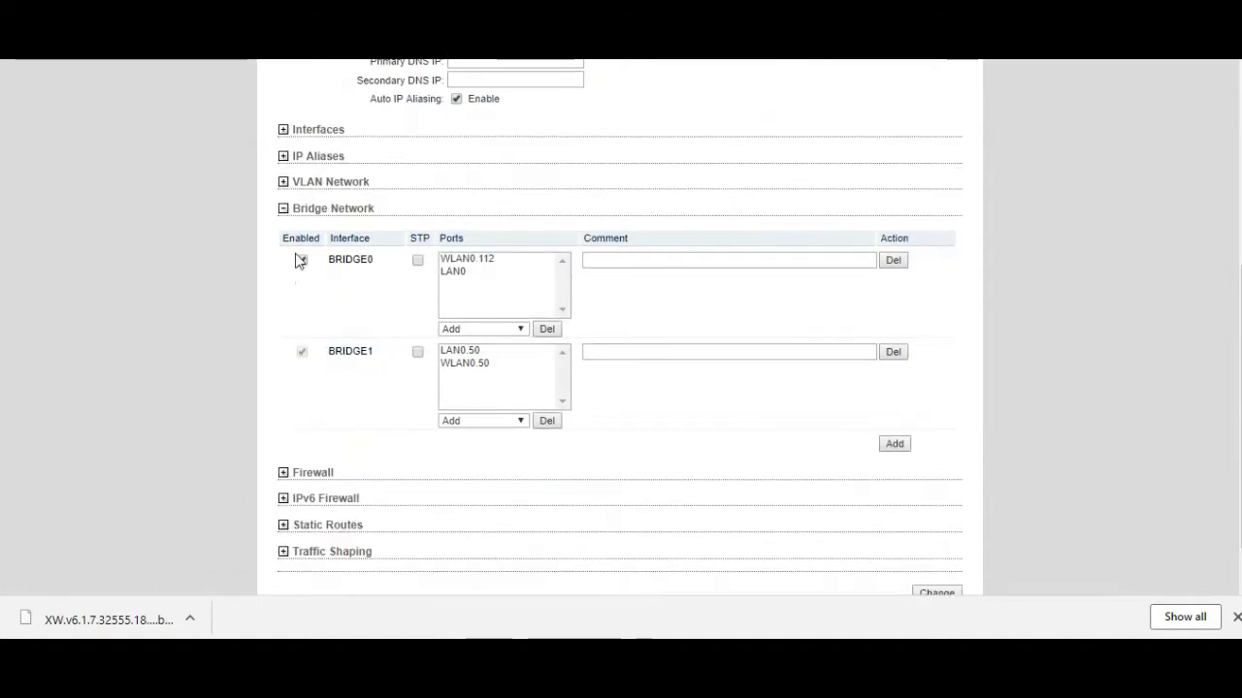
pyautogui.click(323, 209)
pyautogui.scroll(2, 551, 420)
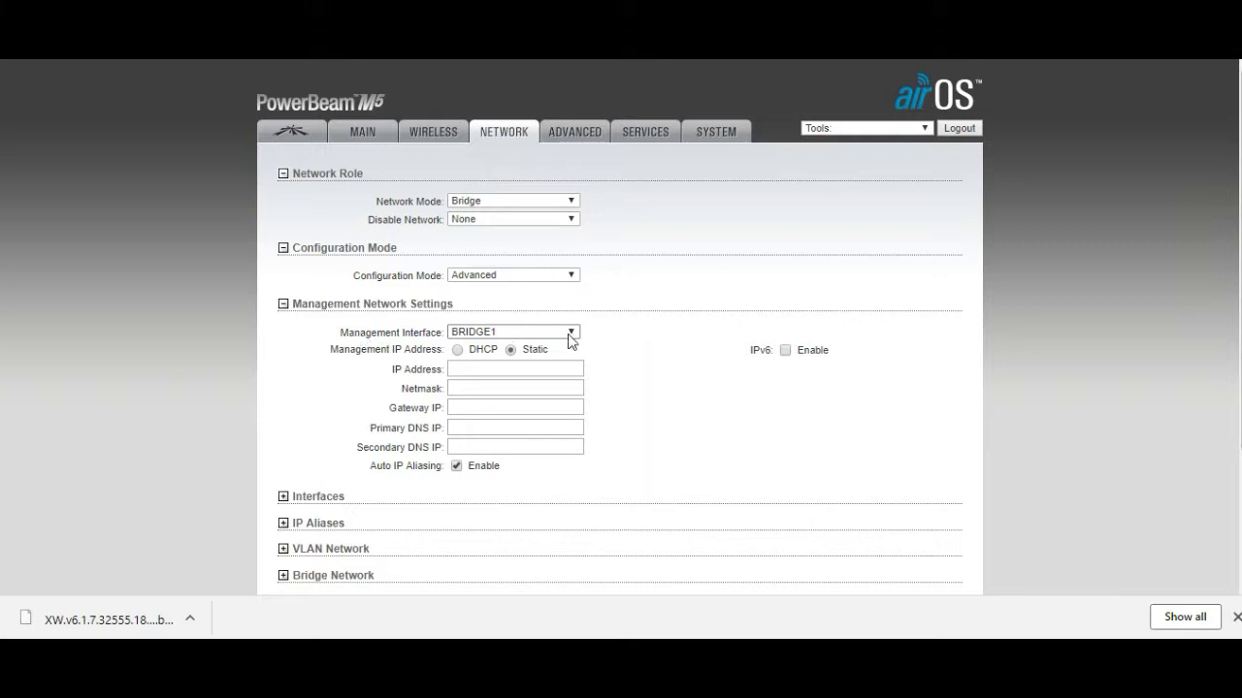
# Step: Expand the VLAN Network and Bridge Network sections to show their tables
pyautogui.scroll(-2, 640, 410)
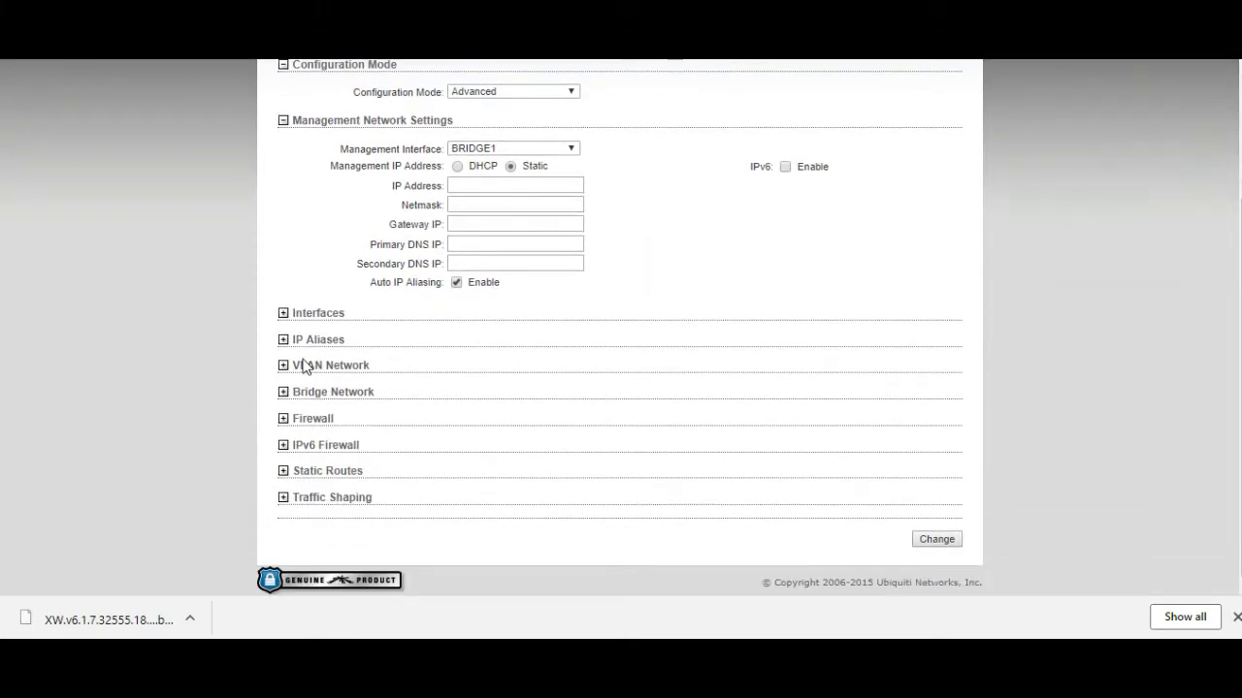
pyautogui.click(335, 366)
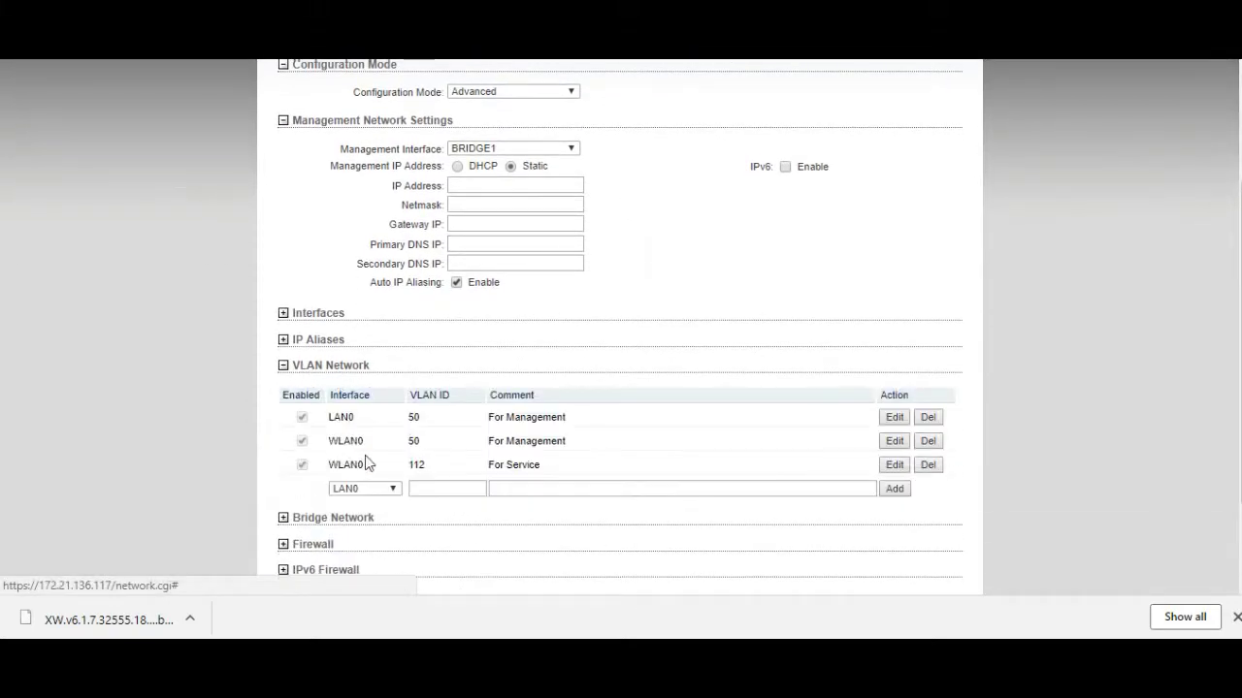
pyautogui.click(335, 517)
pyautogui.scroll(-1, 580, 508)
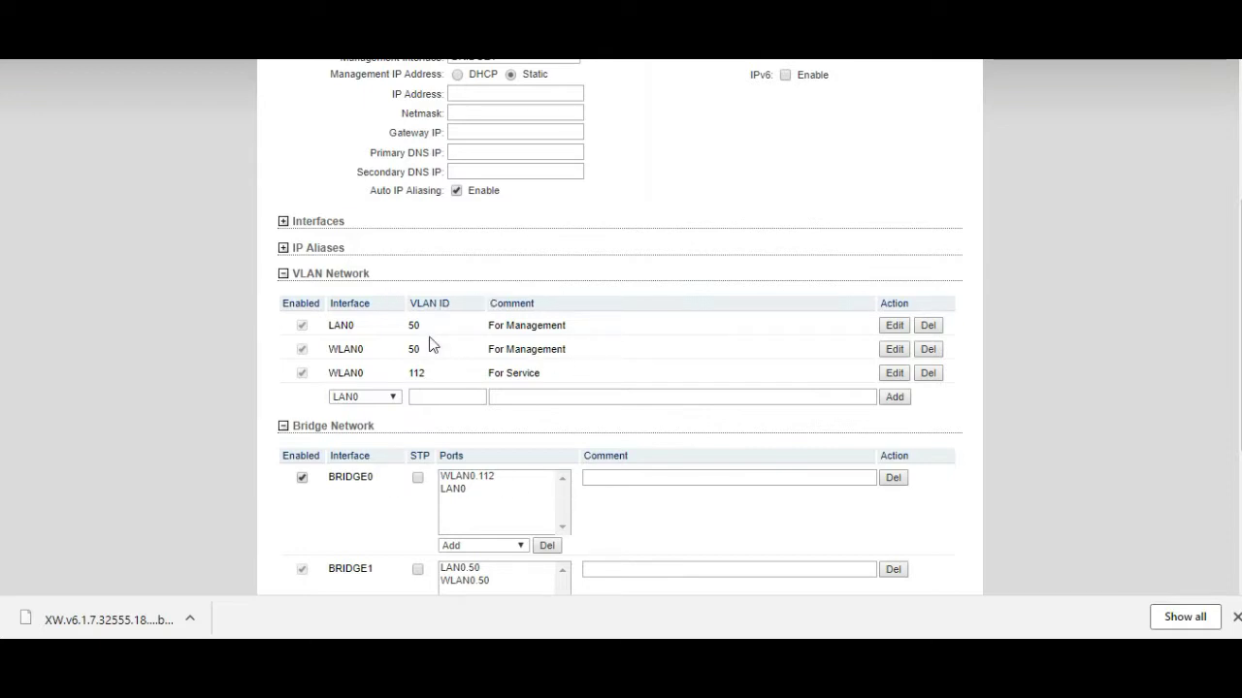
# Step: Add a VLAN with ID 44 on the LAN0 interface, leaving its comment empty
pyautogui.click(897, 397)
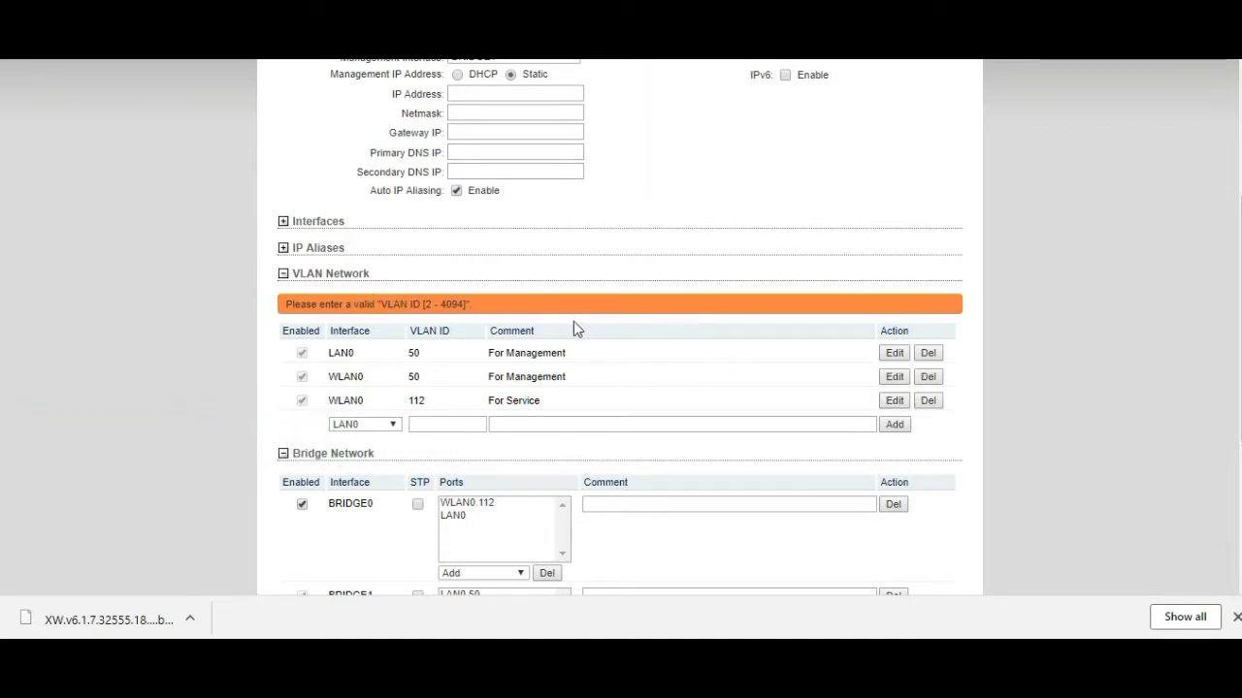
pyautogui.click(424, 425)
pyautogui.write('44')
pyautogui.click(900, 427)
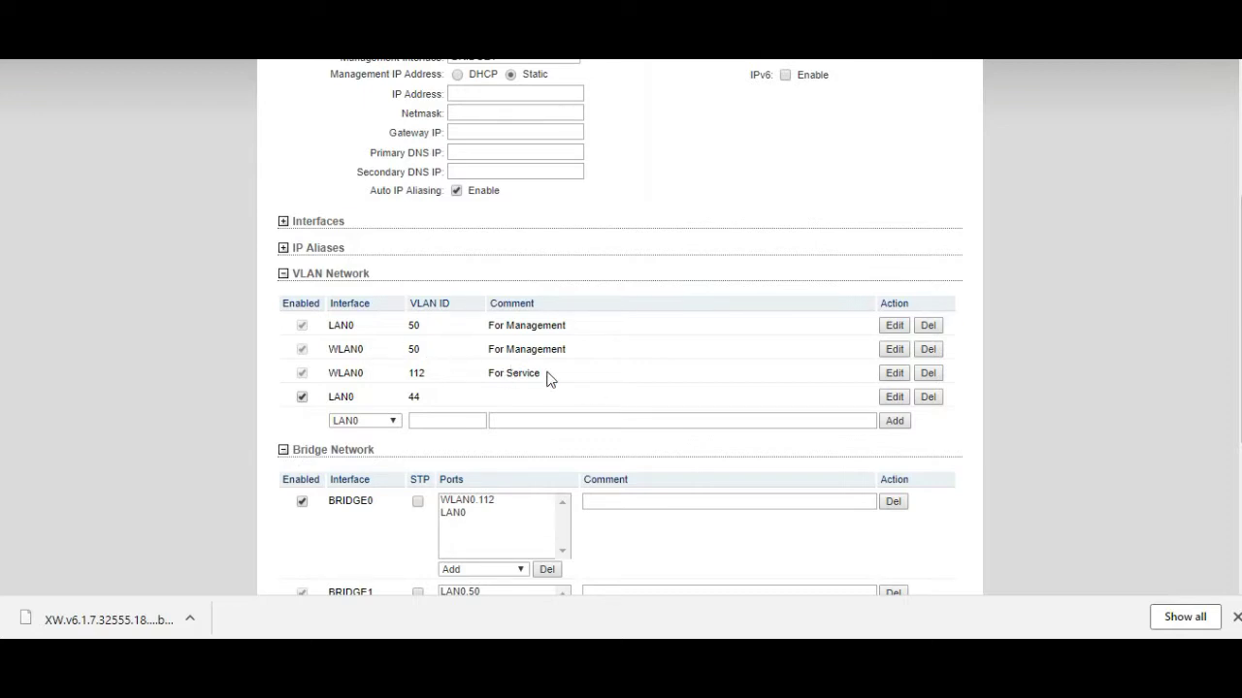
pyautogui.moveTo(542, 374); pyautogui.dragTo(506, 376)
pyautogui.click(466, 377)
pyautogui.moveTo(546, 385); pyautogui.dragTo(494, 395)
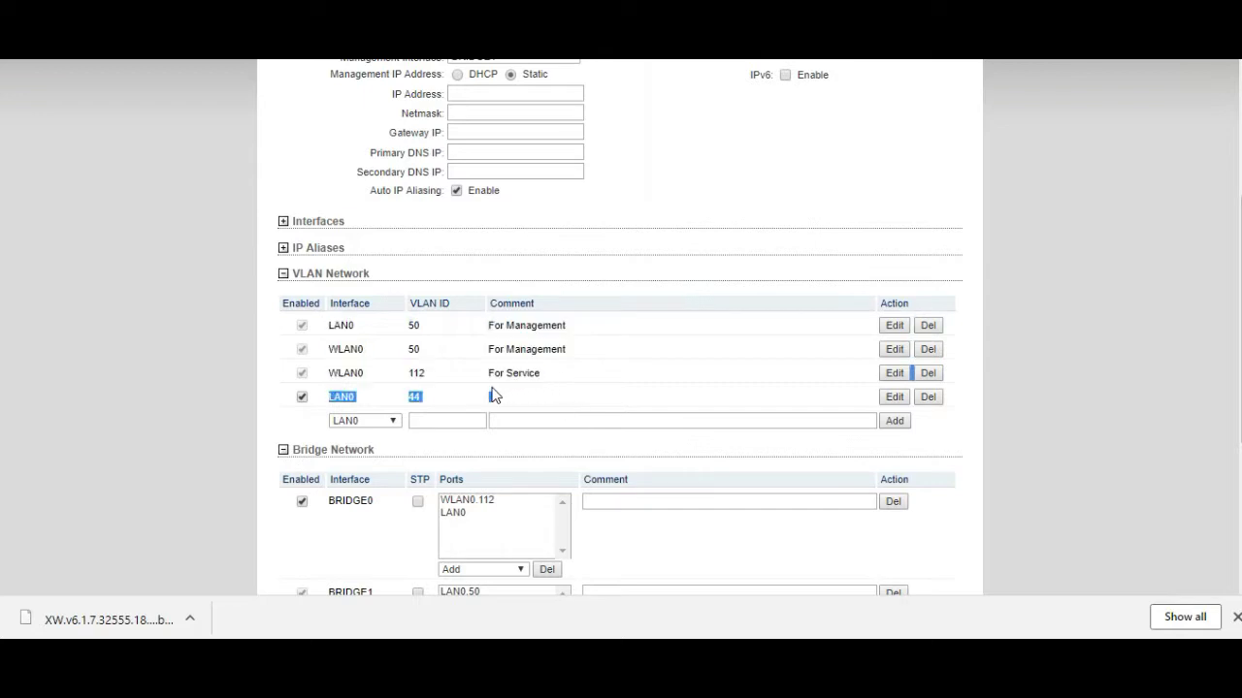
pyautogui.click(435, 375)
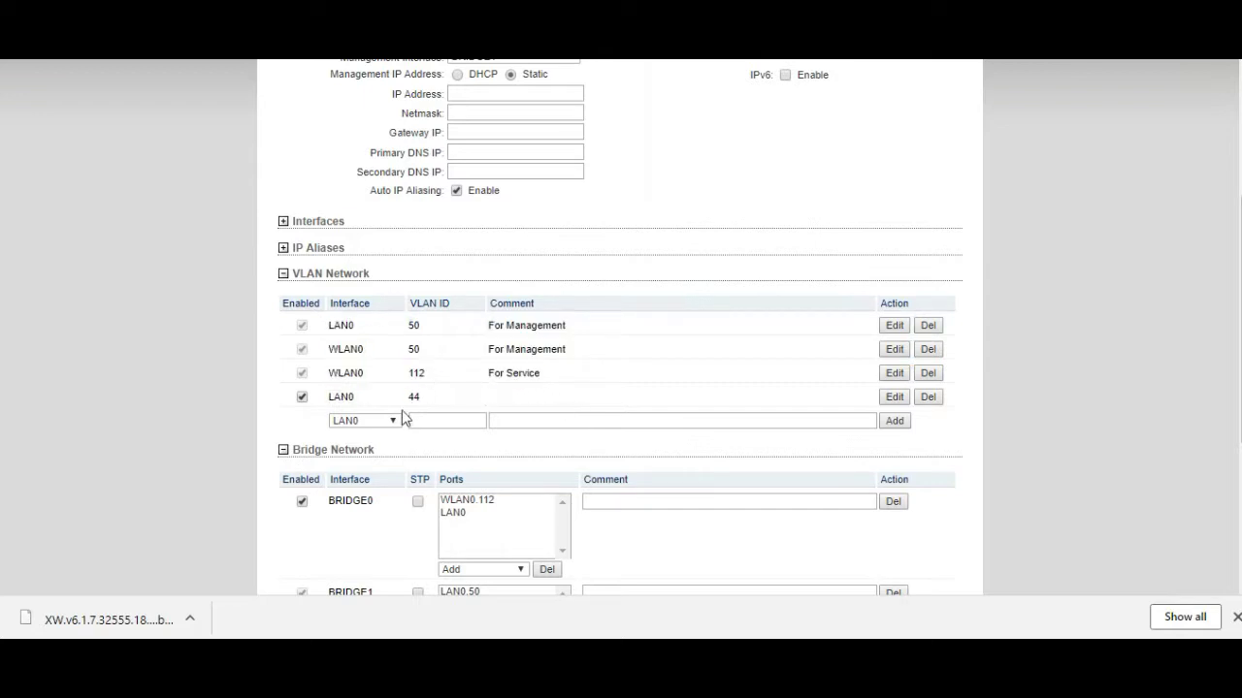
# Step: Try to add another VLAN with ID 50 on LAN0, and delete the LAN0 entry with VLAN ID 44
pyautogui.click(898, 421)
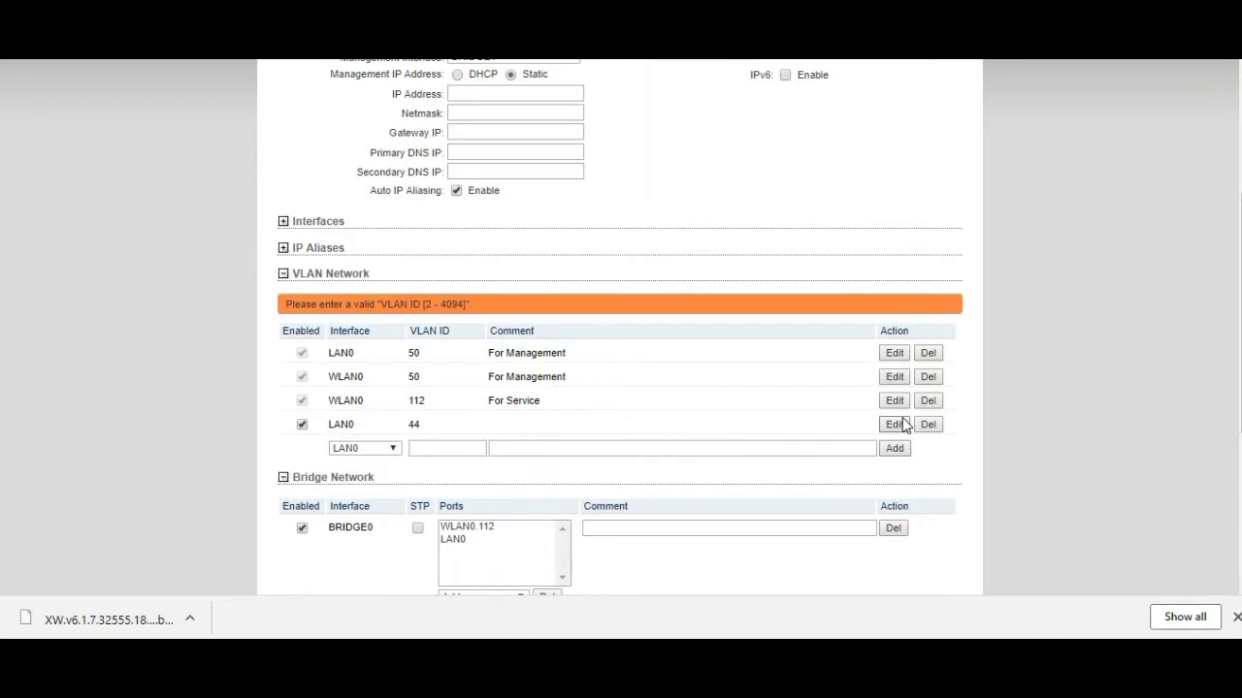
pyautogui.click(429, 448)
pyautogui.write('50')
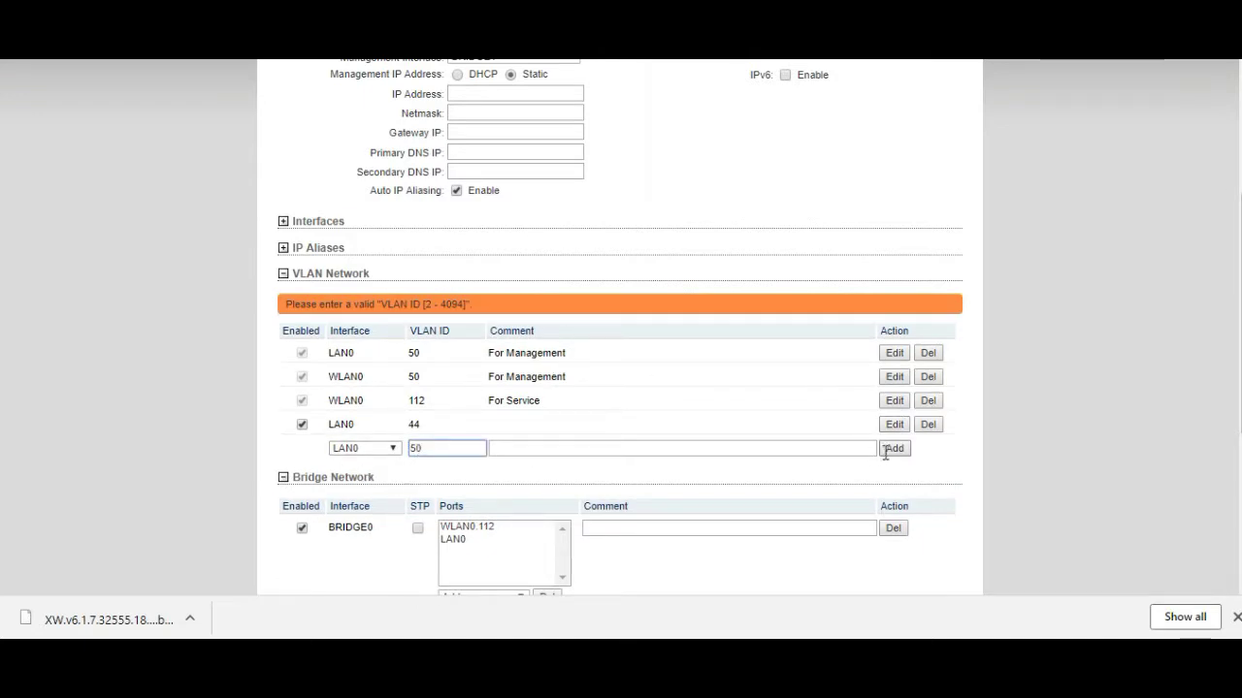
pyautogui.click(885, 452)
pyautogui.click(517, 462)
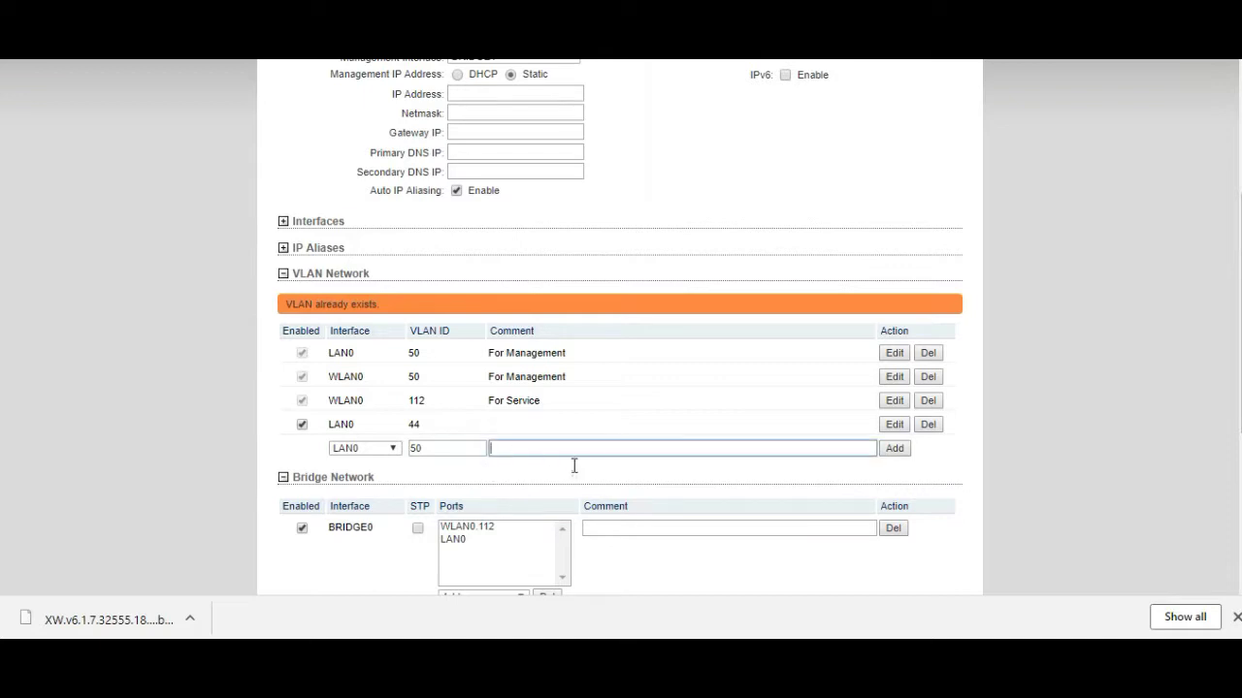
pyautogui.click(524, 424)
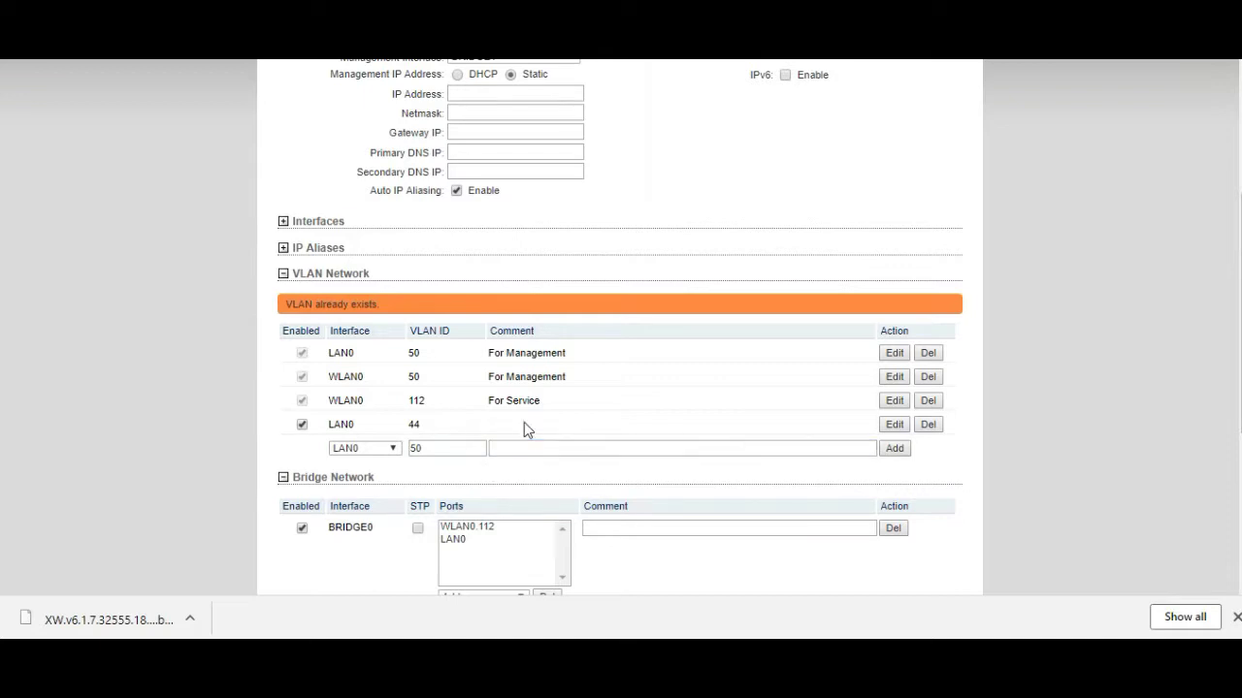
pyautogui.click(928, 425)
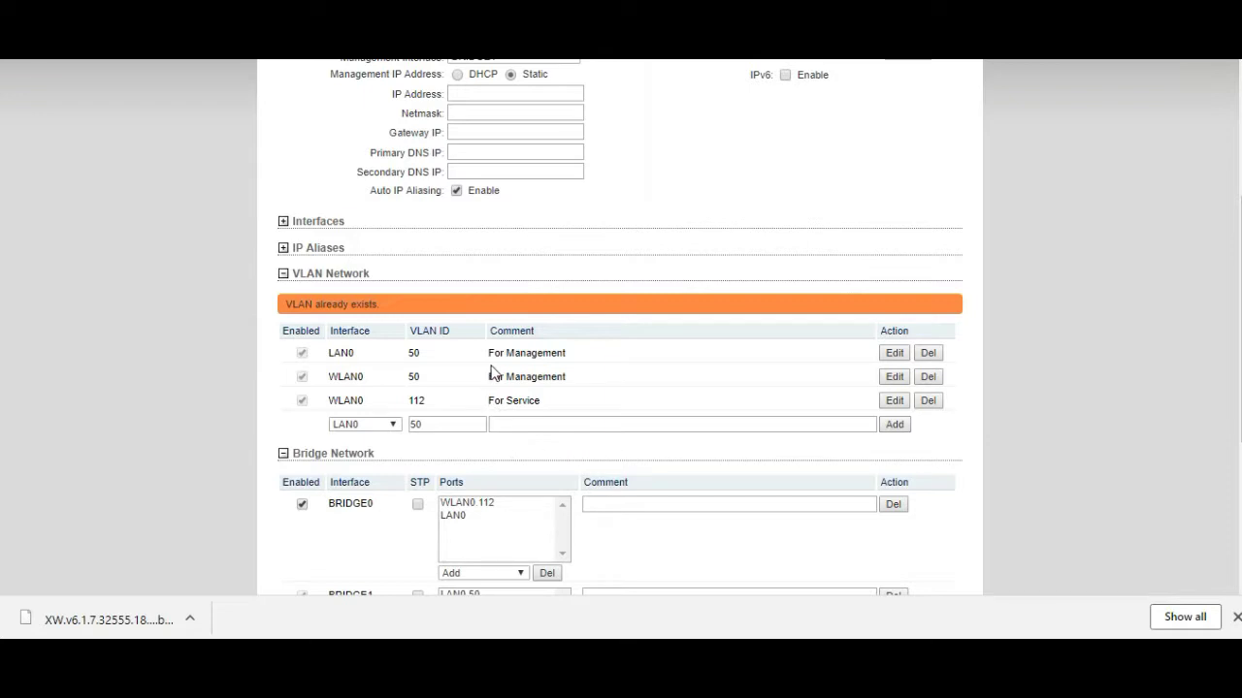
# Step: Add a new bridge without ports to the Bridge Network table and delete it again
pyautogui.scroll(-2, 354, 503)
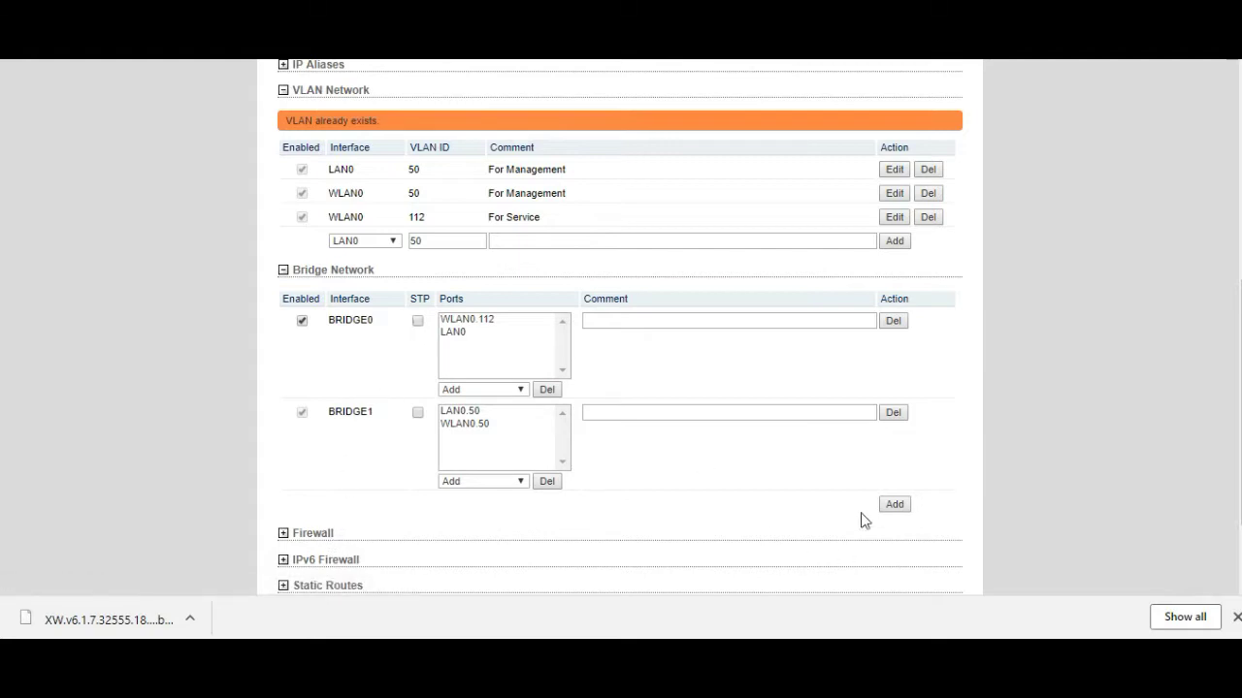
pyautogui.click(894, 504)
pyautogui.scroll(-2, 372, 513)
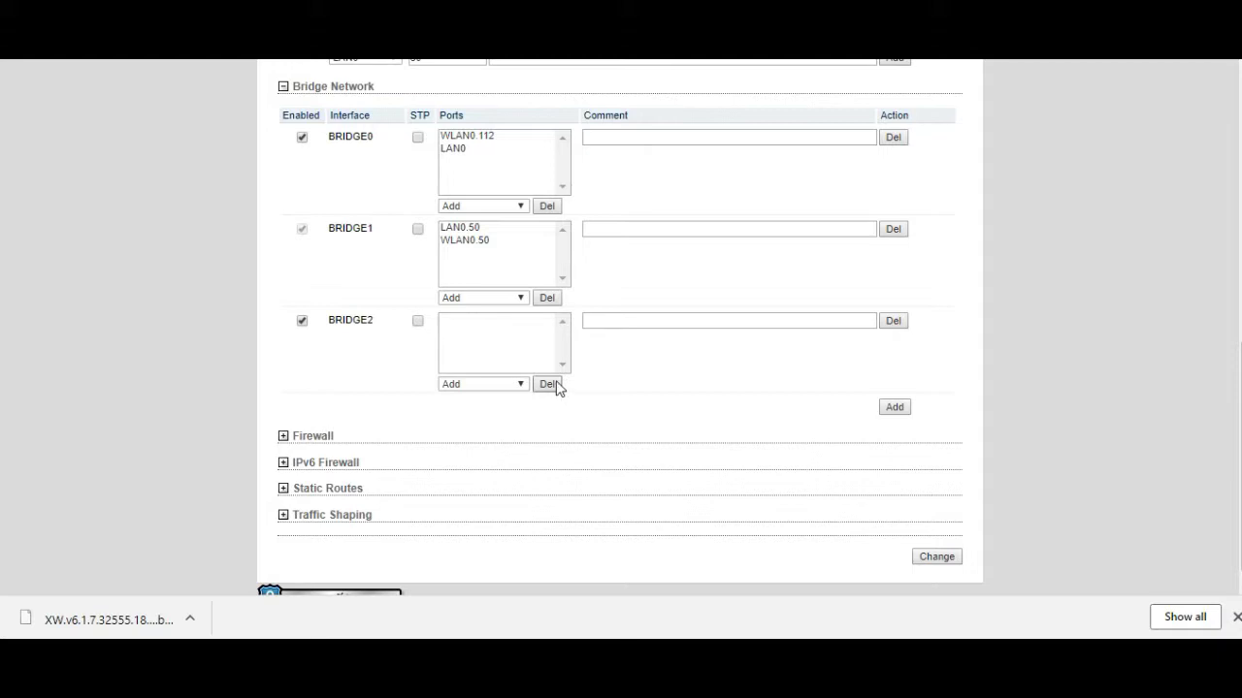
pyautogui.scroll(2, 557, 387)
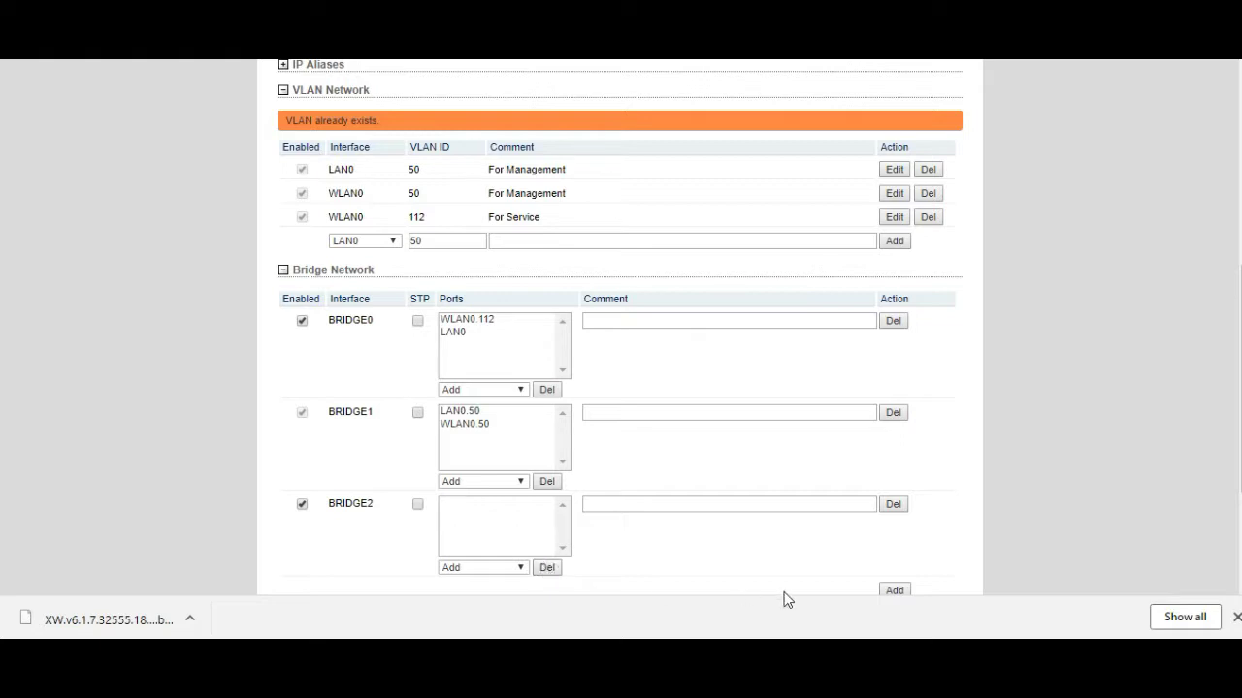
pyautogui.scroll(-2, 848, 582)
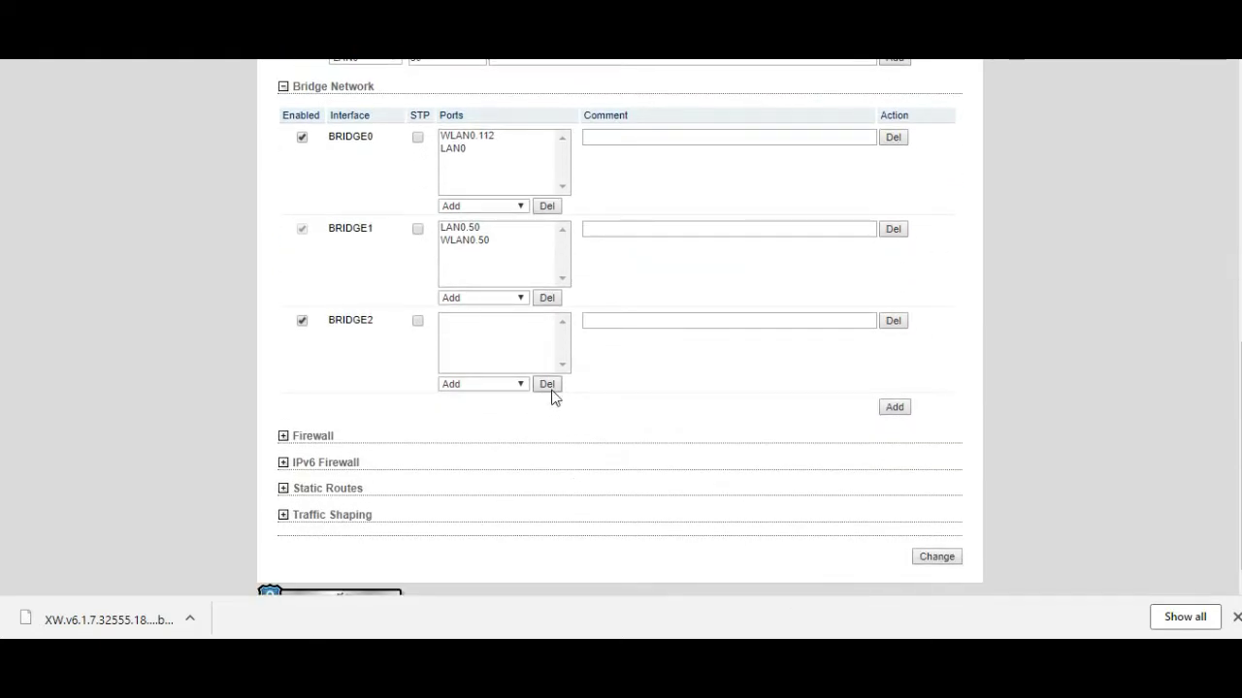
pyautogui.click(891, 321)
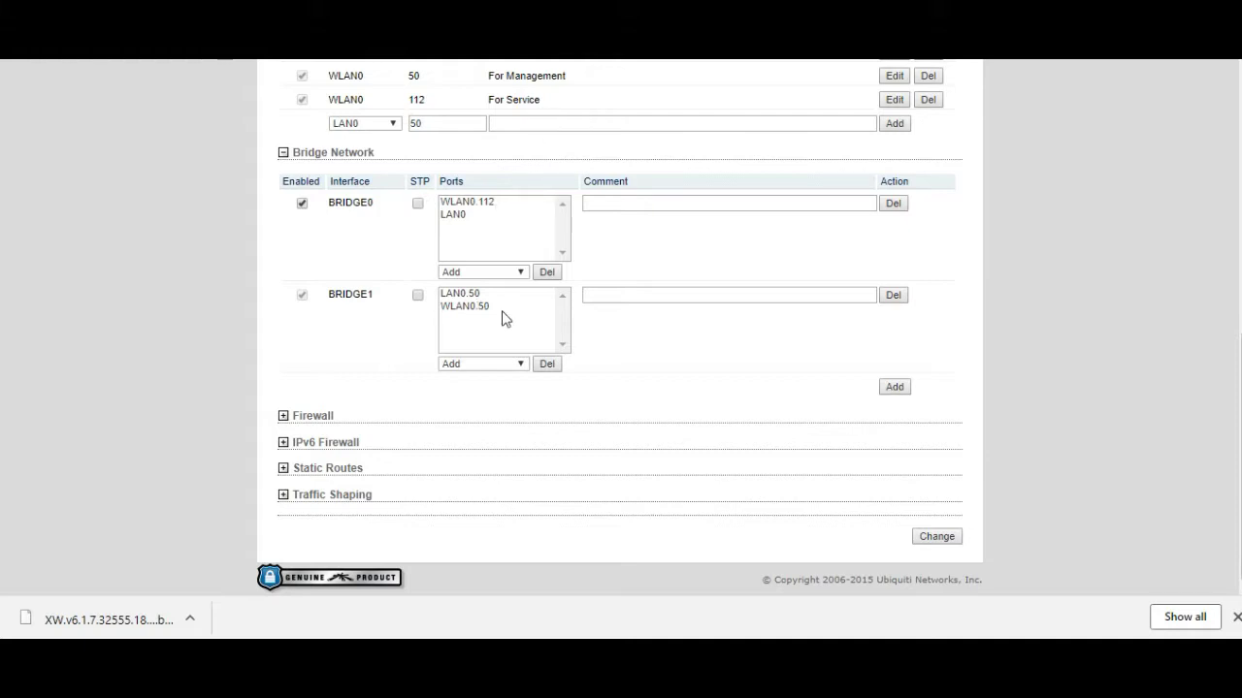
# Step: Highlight the ports assigned to BRIDGE1 and BRIDGE0 to compare them with the VLAN entries
pyautogui.moveTo(502, 318); pyautogui.dragTo(467, 299)
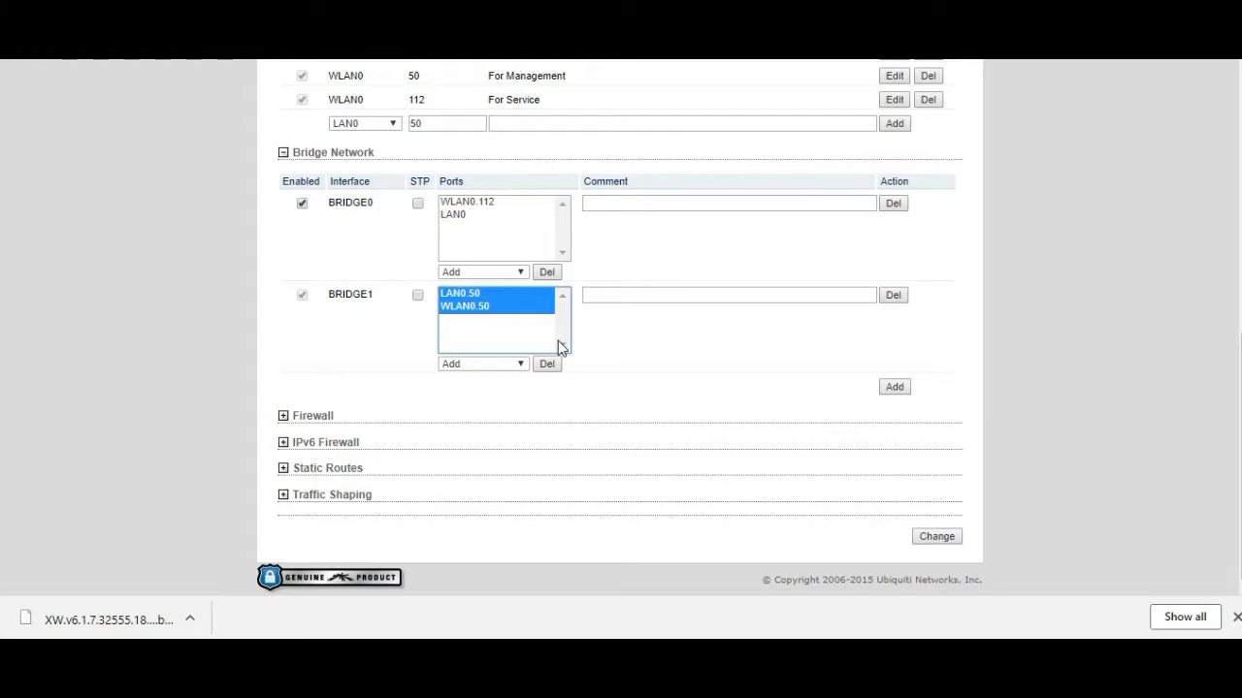
pyautogui.moveTo(485, 233); pyautogui.dragTo(428, 200)
pyautogui.click(513, 335)
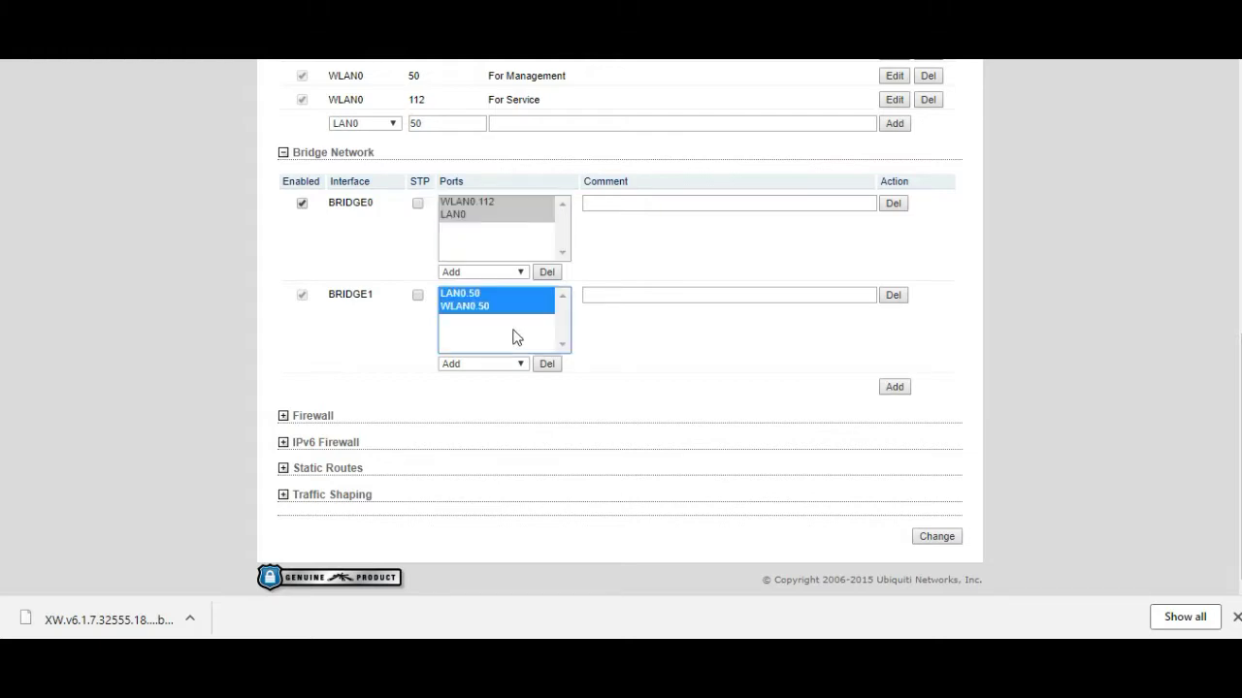
pyautogui.scroll(1, 515, 332)
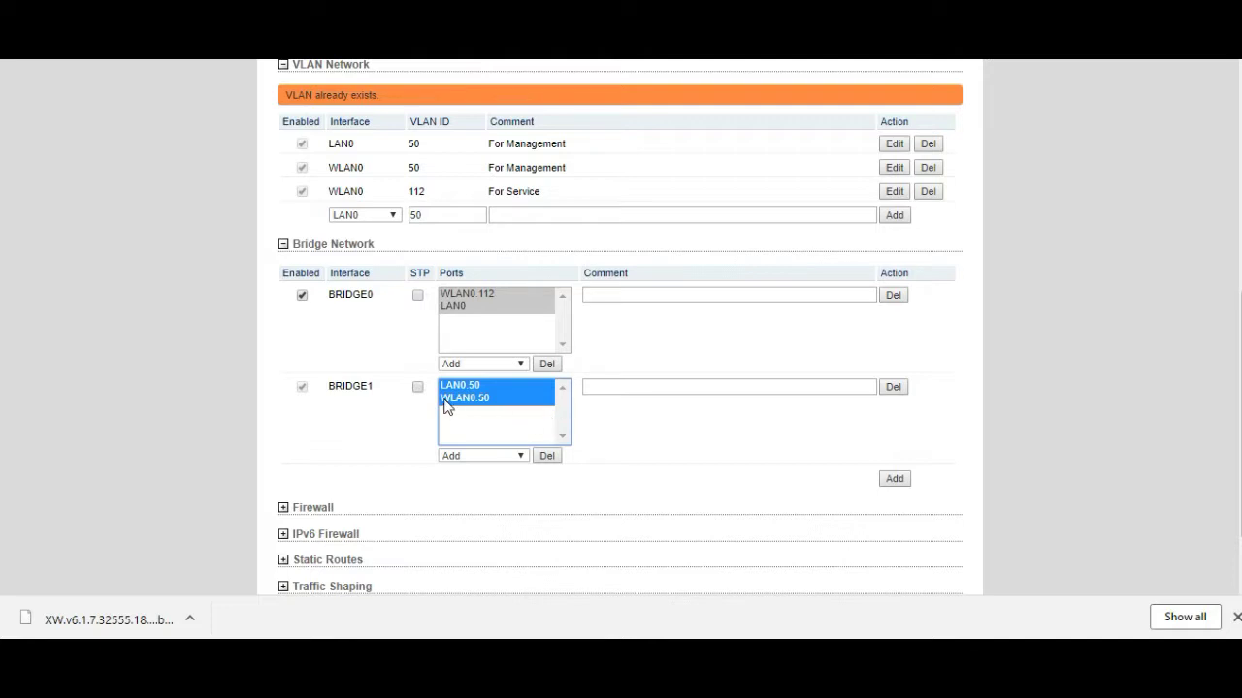
pyautogui.click(370, 335)
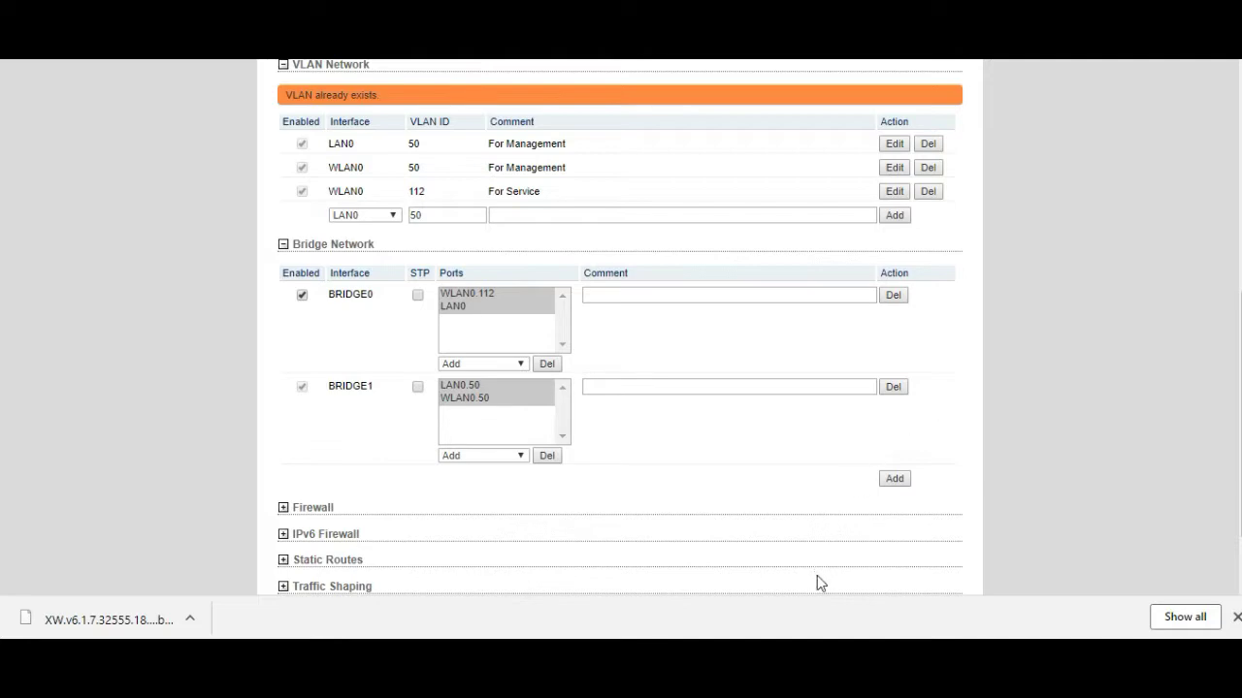
# Step: Review the management network settings together with the VLAN entries and the port assignments of both bridges
pyautogui.scroll(5, 692, 433)
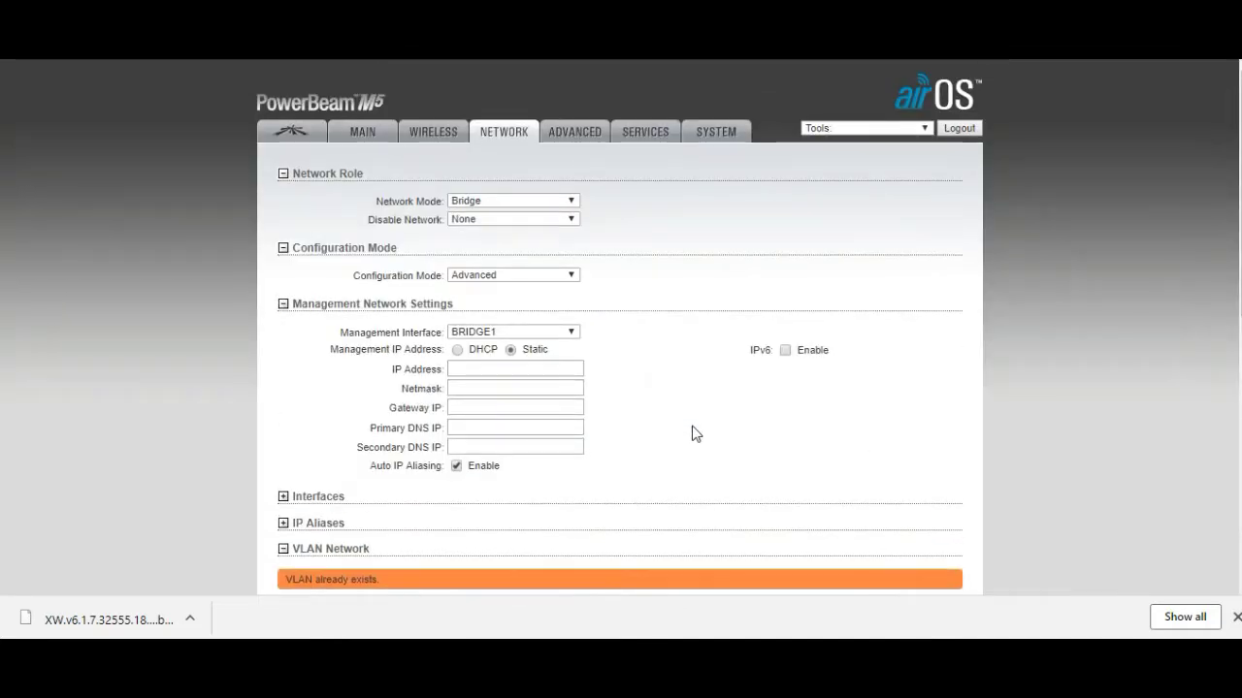
pyautogui.scroll(-3, 693, 433)
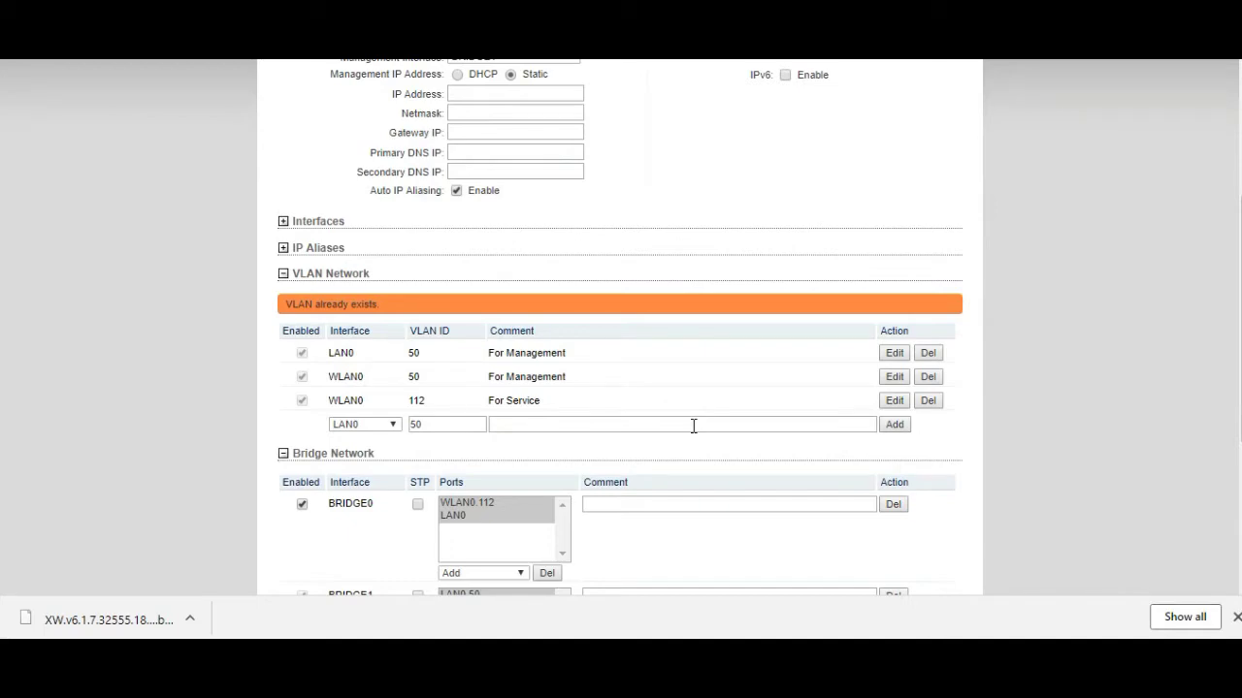
pyautogui.scroll(-3, 693, 426)
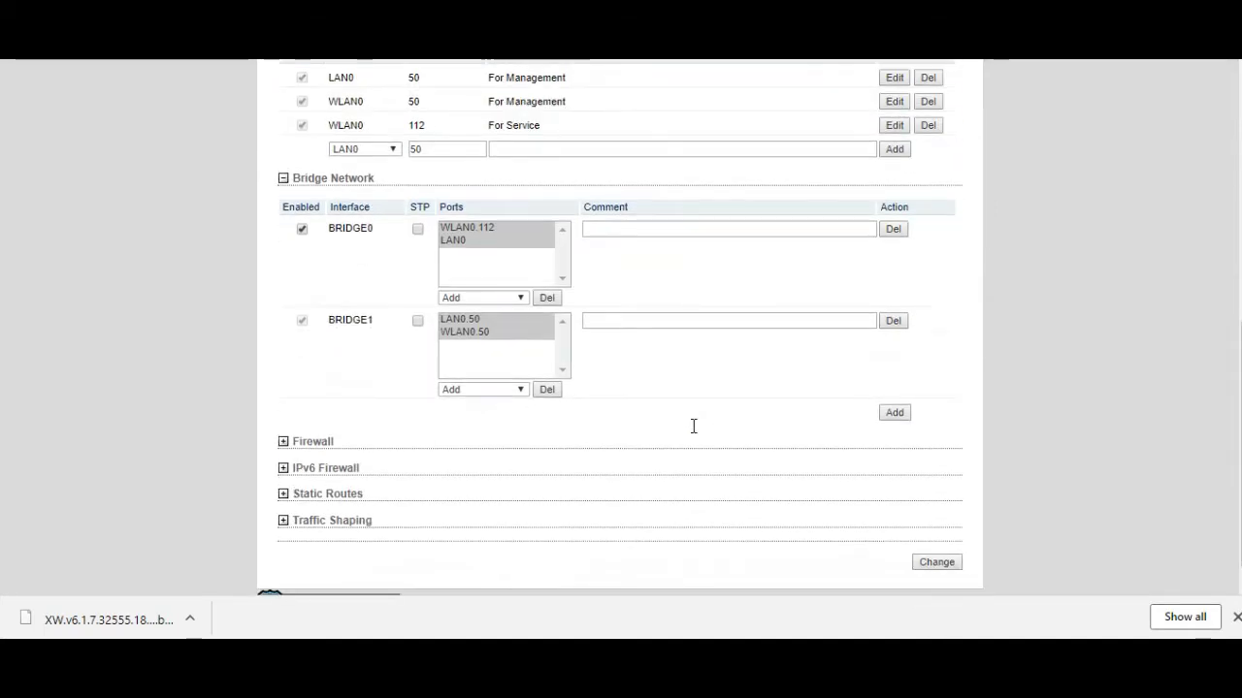
pyautogui.scroll(3, 694, 434)
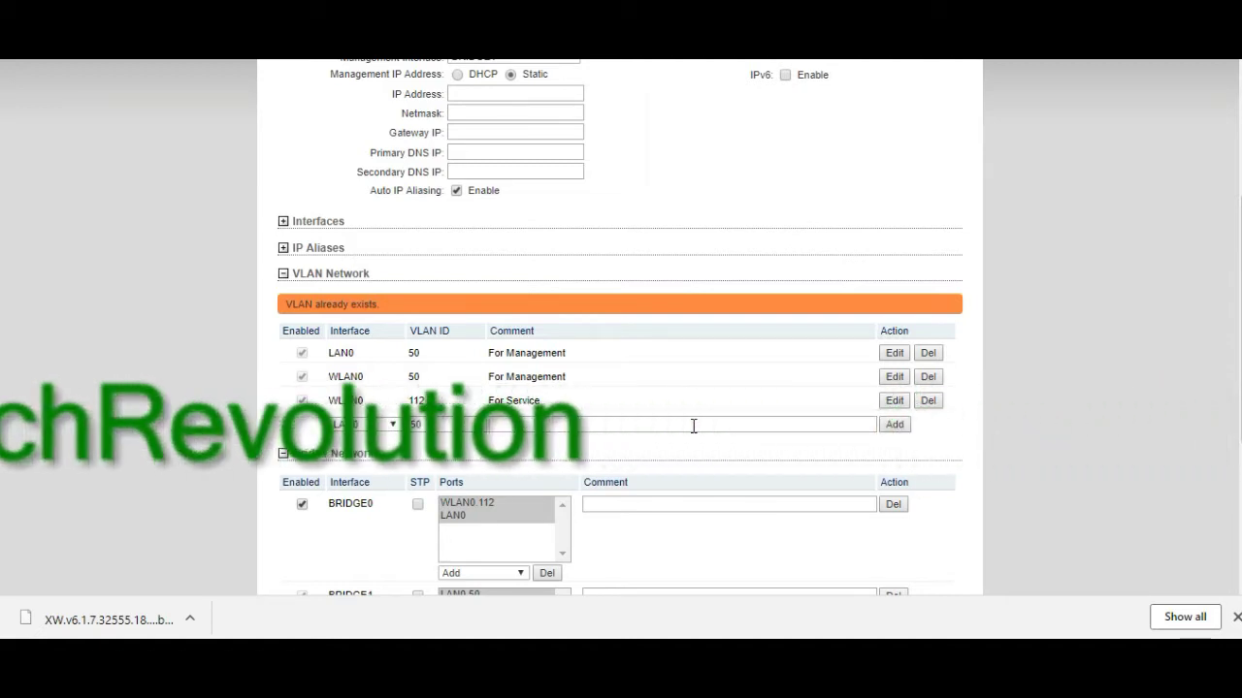
pyautogui.scroll(-3, 652, 398)
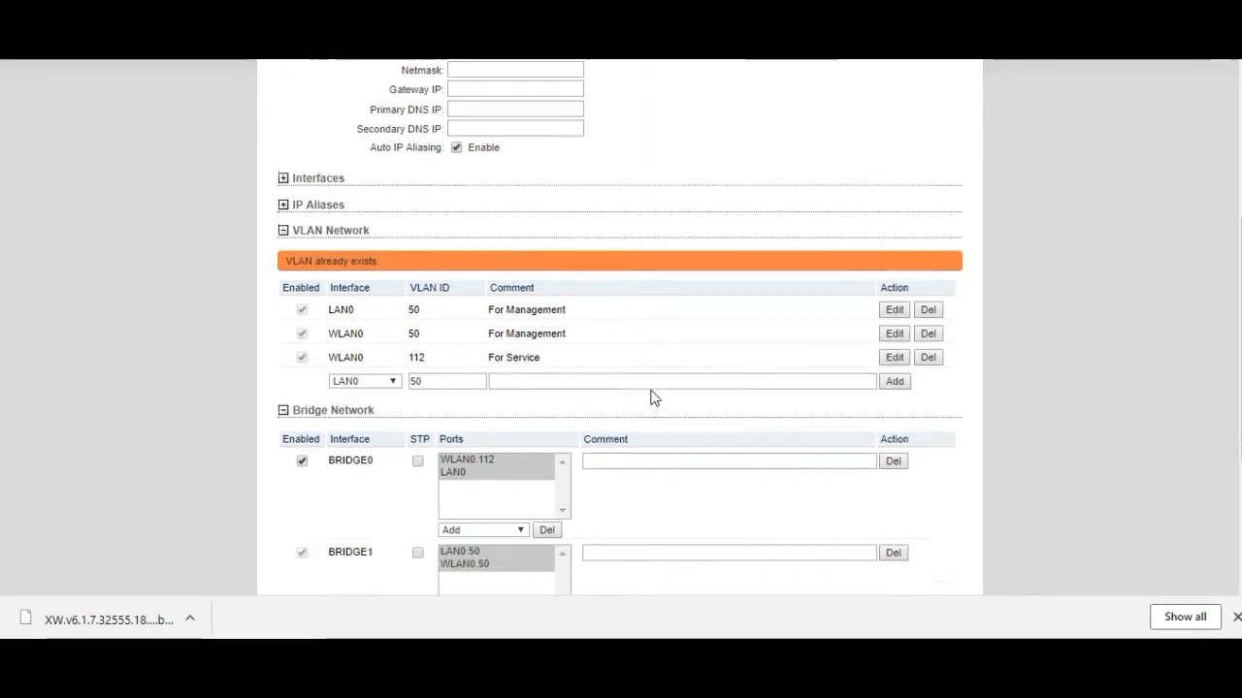
pyautogui.scroll(2, 654, 396)
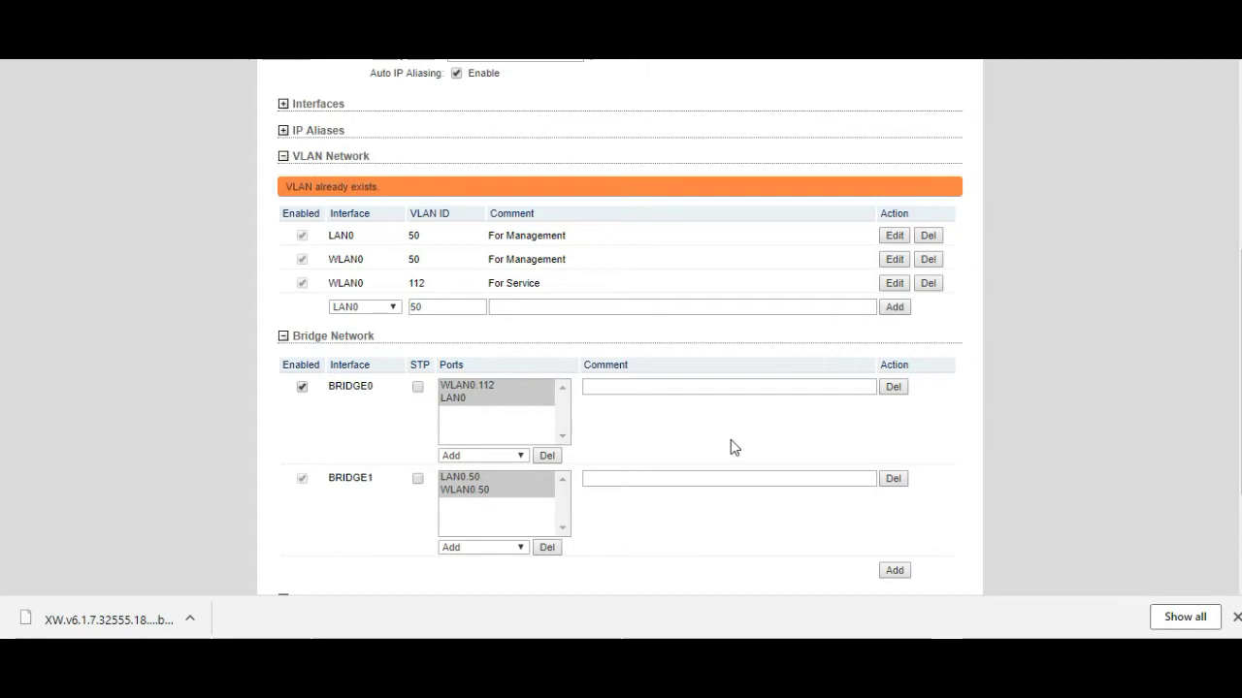
pyautogui.scroll(4, 731, 439)
pyautogui.scroll(-6, 730, 440)
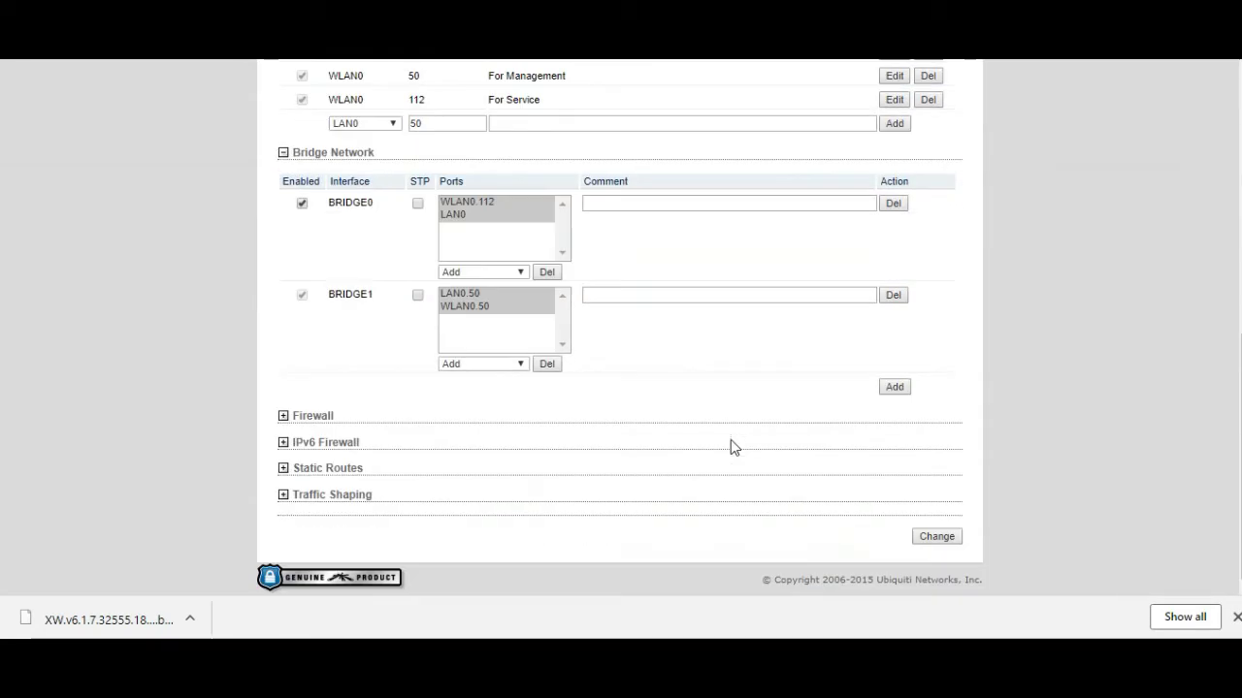
pyautogui.scroll(5, 730, 446)
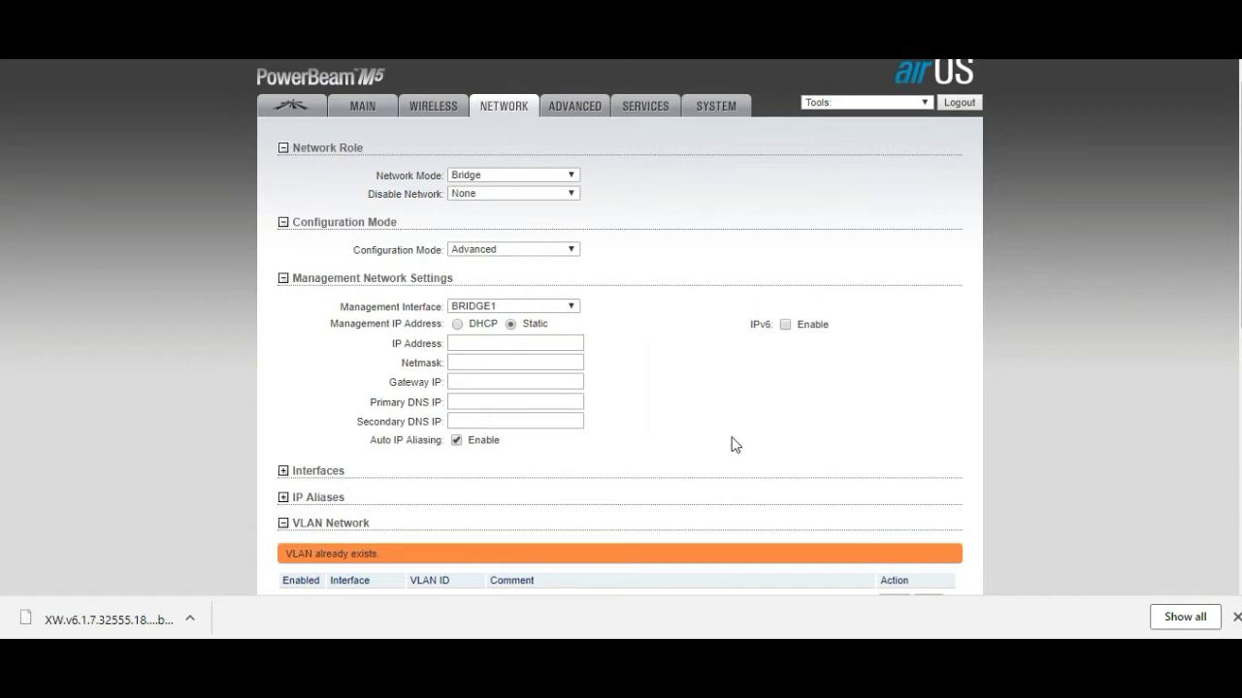
pyautogui.scroll(-4, 477, 234)
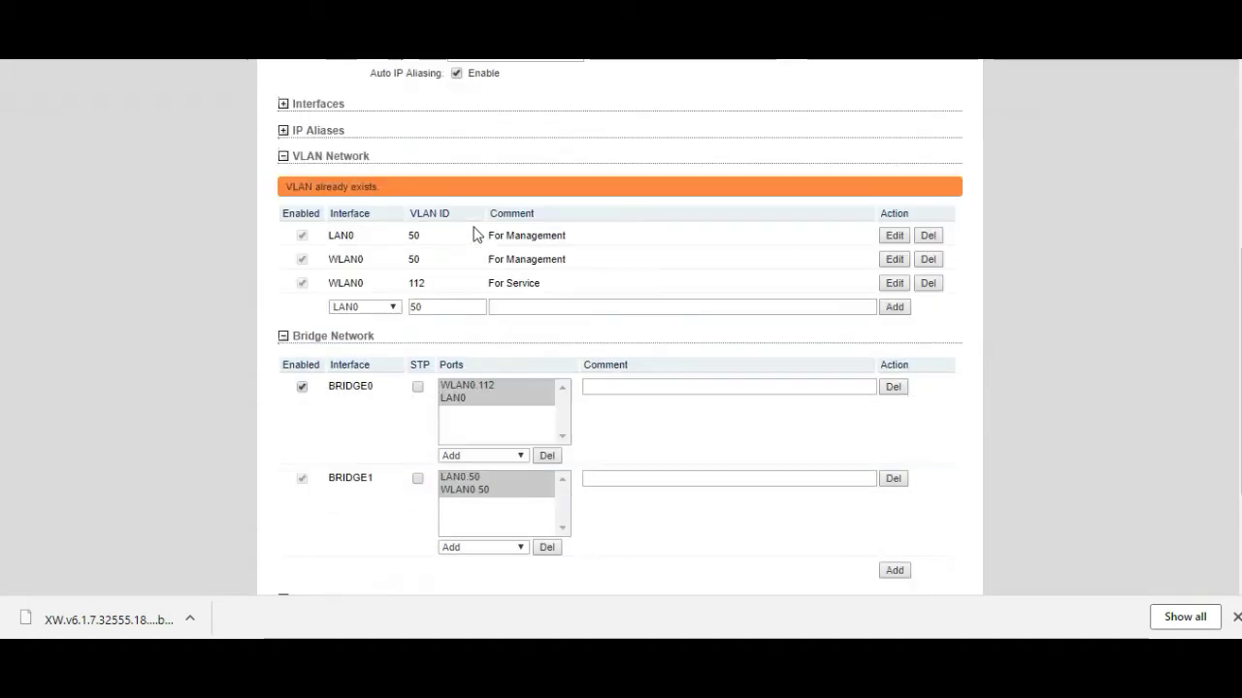
# Step: Examine LAN0's management VLAN ID alongside the management interface, its IP address fields and the Bridge Network table
pyautogui.moveTo(444, 241); pyautogui.dragTo(379, 248)
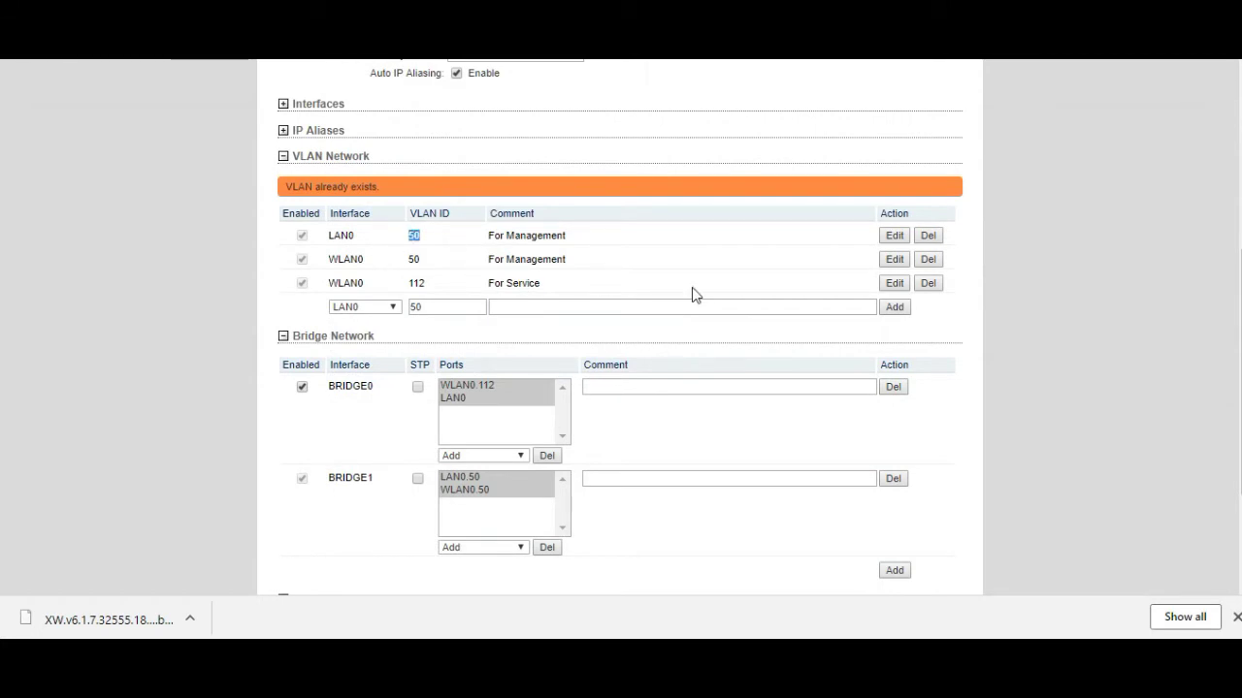
pyautogui.scroll(4, 691, 287)
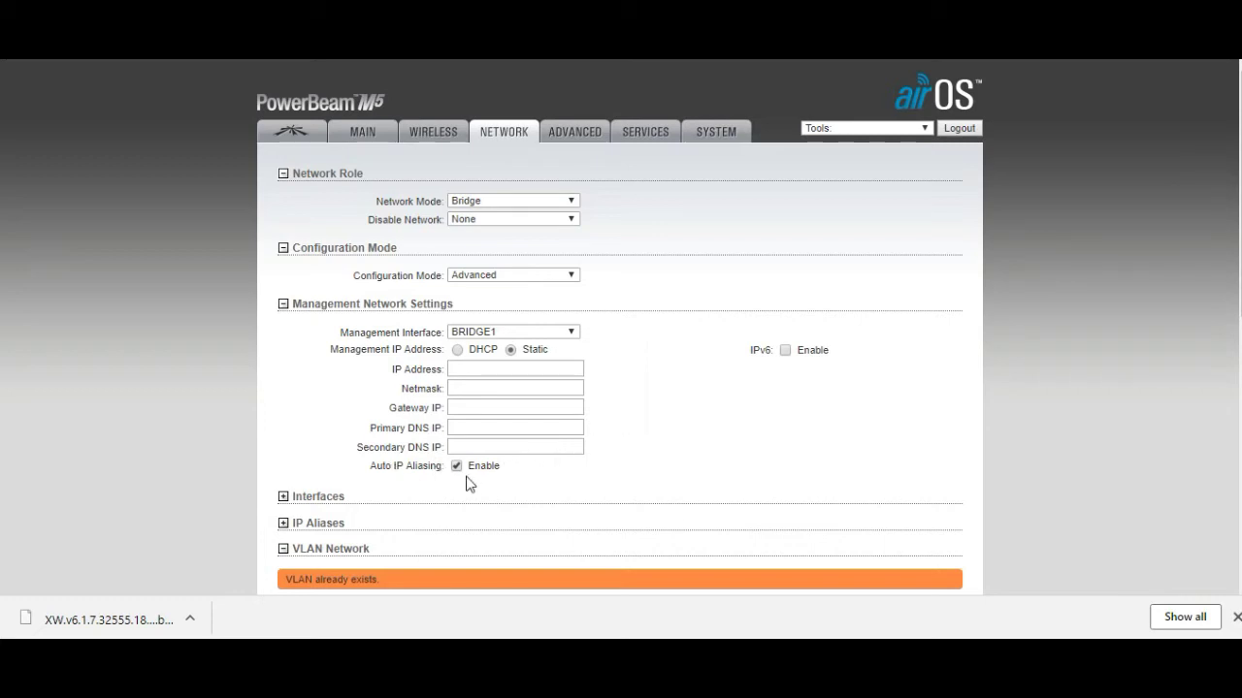
pyautogui.scroll(-5, 533, 433)
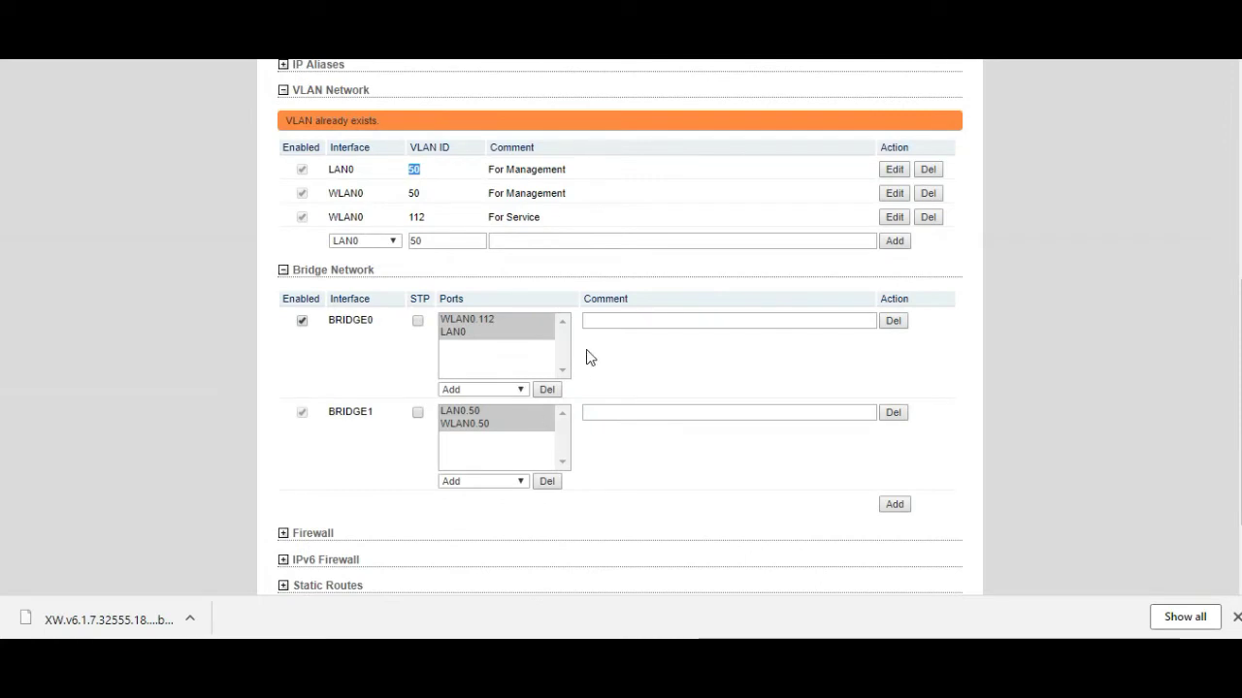
pyautogui.scroll(5, 586, 358)
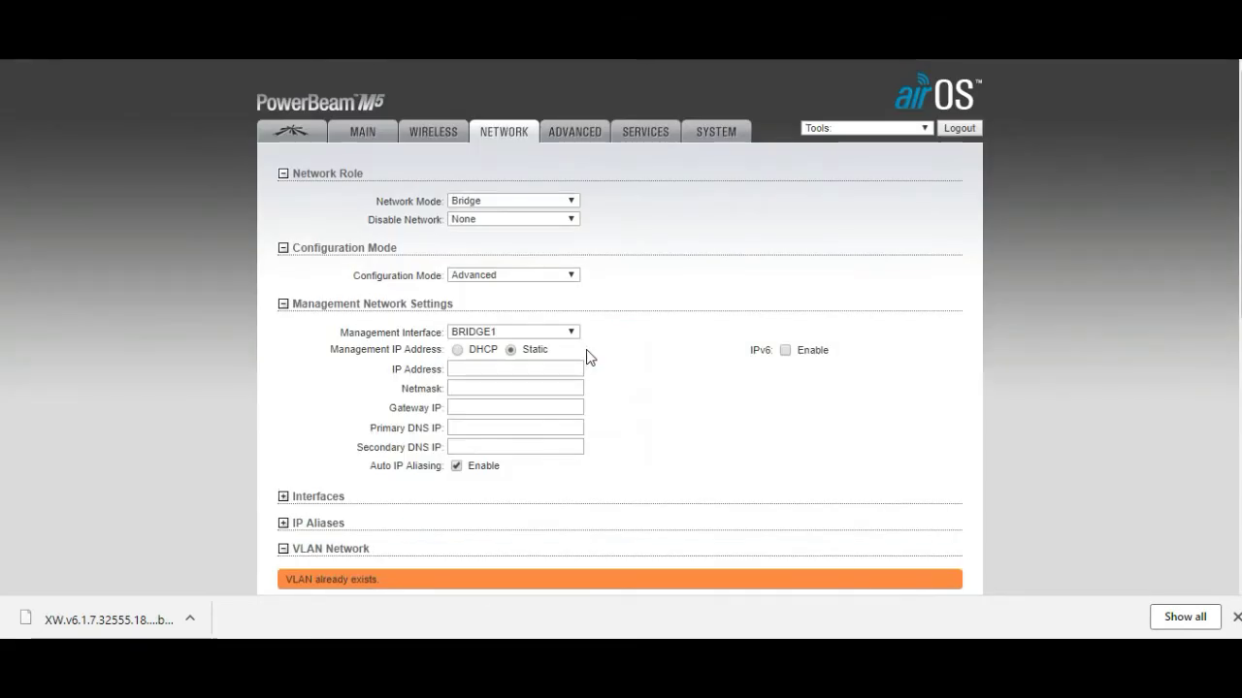
pyautogui.scroll(-5, 586, 358)
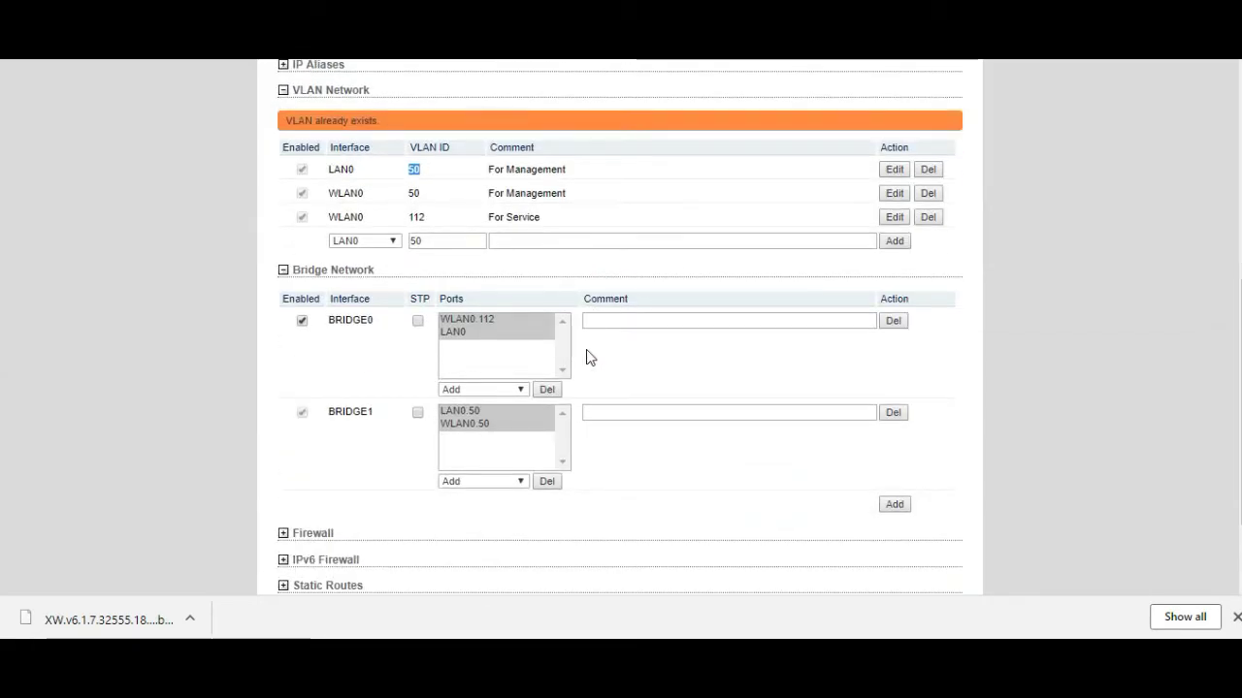
pyautogui.scroll(-2, 586, 358)
pyautogui.scroll(3, 586, 358)
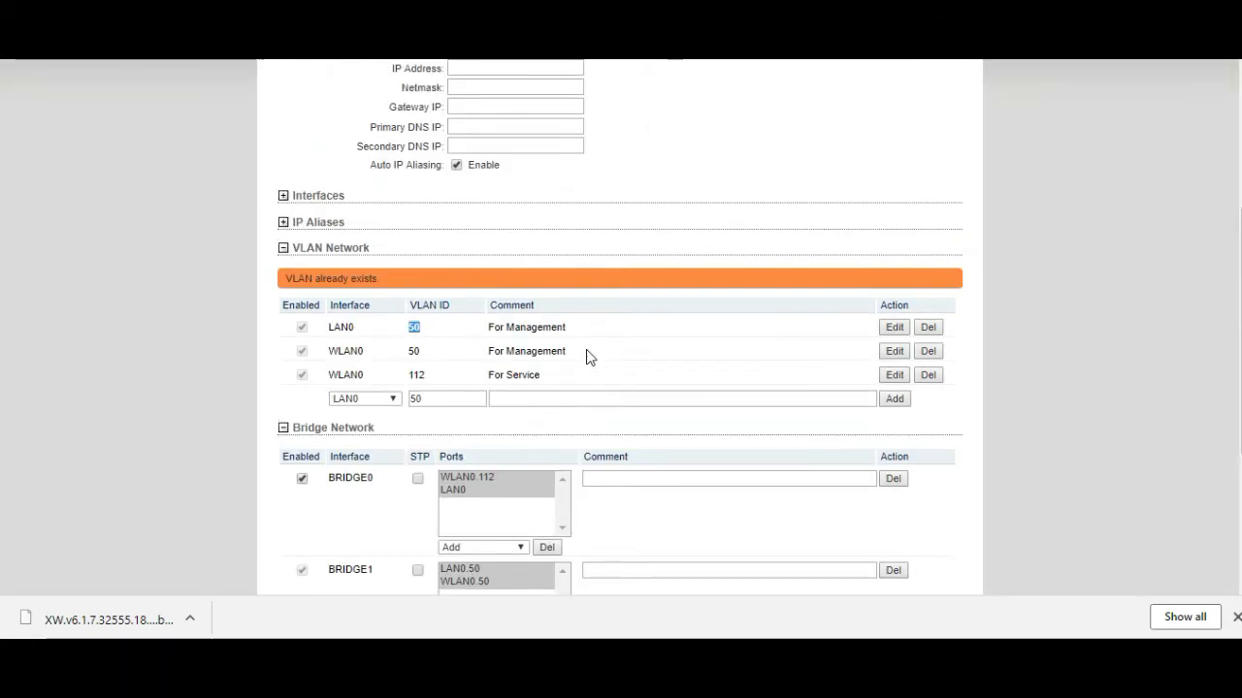
pyautogui.scroll(4, 586, 358)
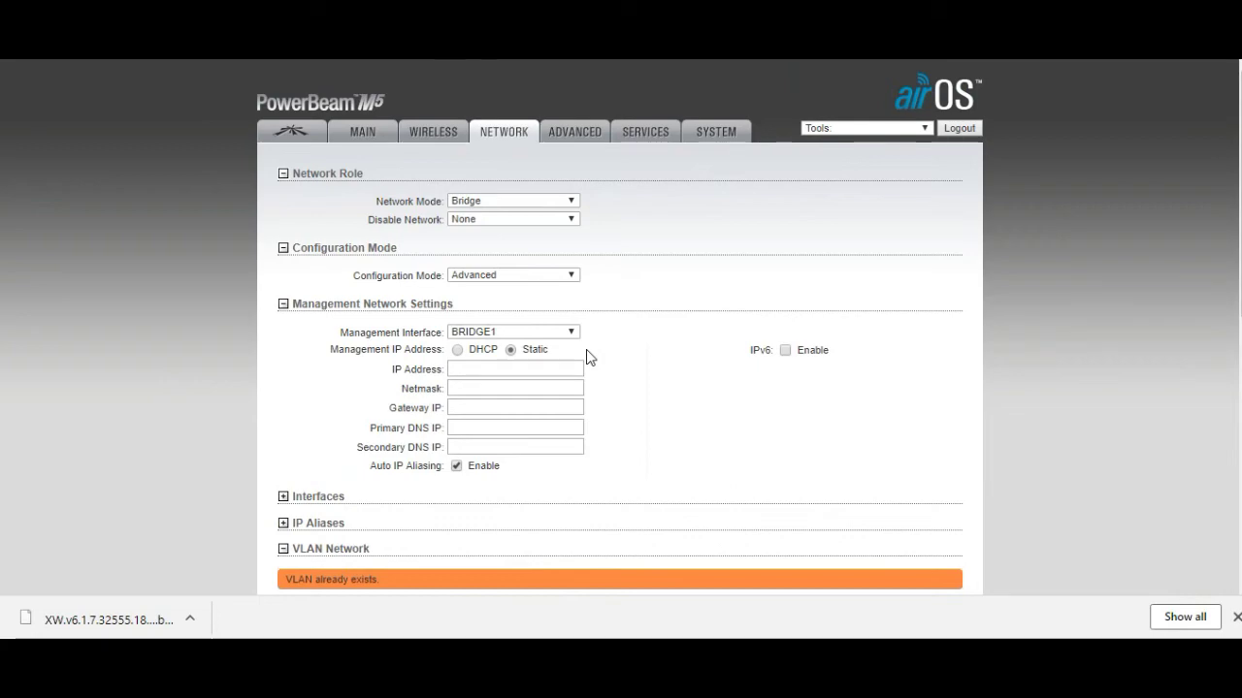
pyautogui.scroll(-5, 586, 358)
pyautogui.scroll(4, 586, 358)
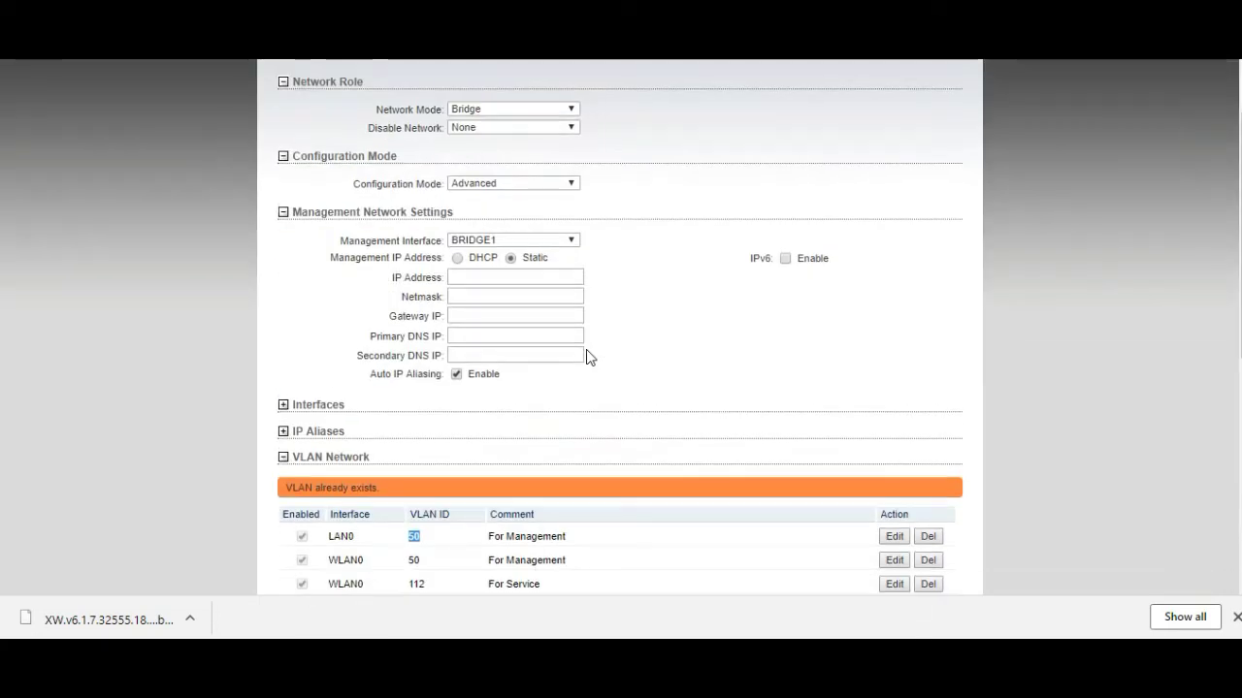
pyautogui.scroll(1, 586, 358)
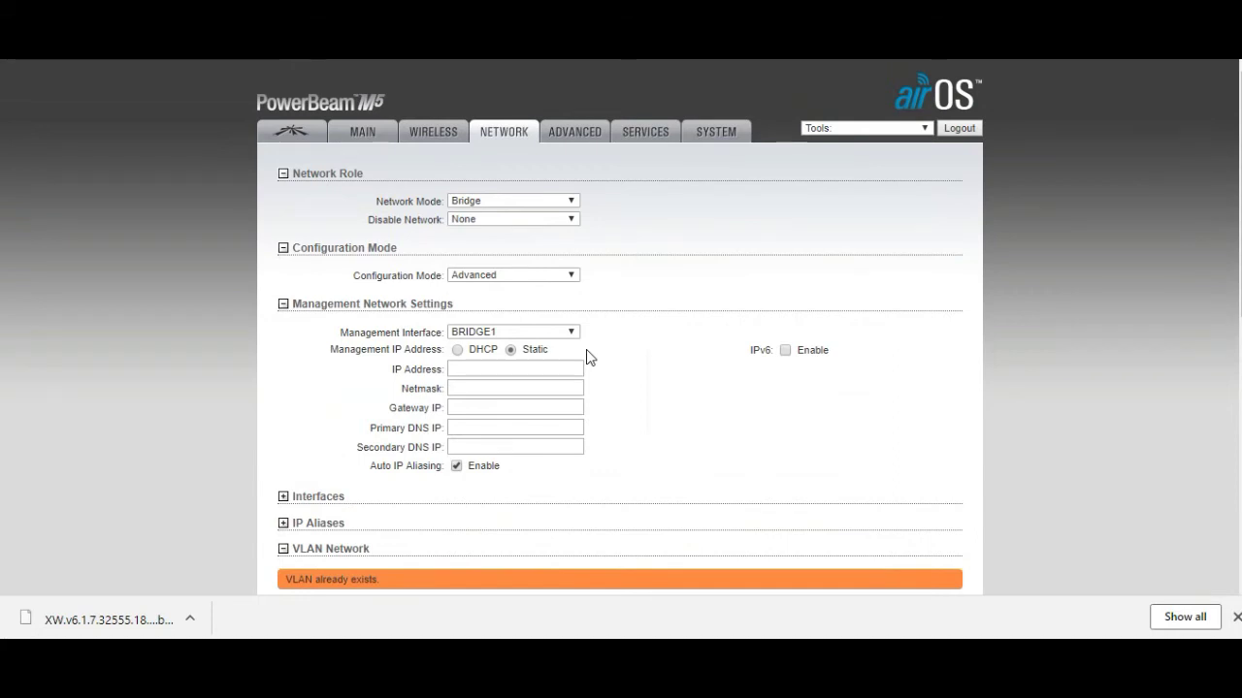
pyautogui.scroll(-4, 947, 455)
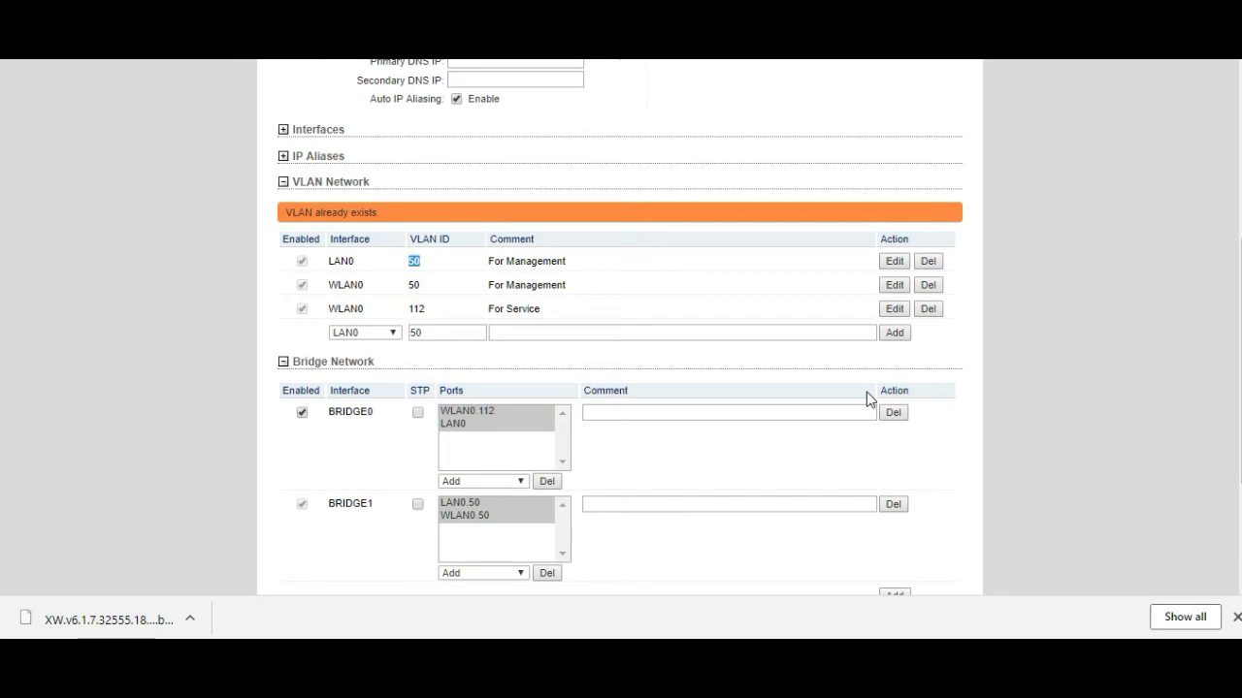
pyautogui.scroll(4, 869, 398)
# Step: Try to submit the network configuration with BRIDGE1 as the static management interface and its IP address, netmask and gateway left empty
pyautogui.scroll(-7, 868, 399)
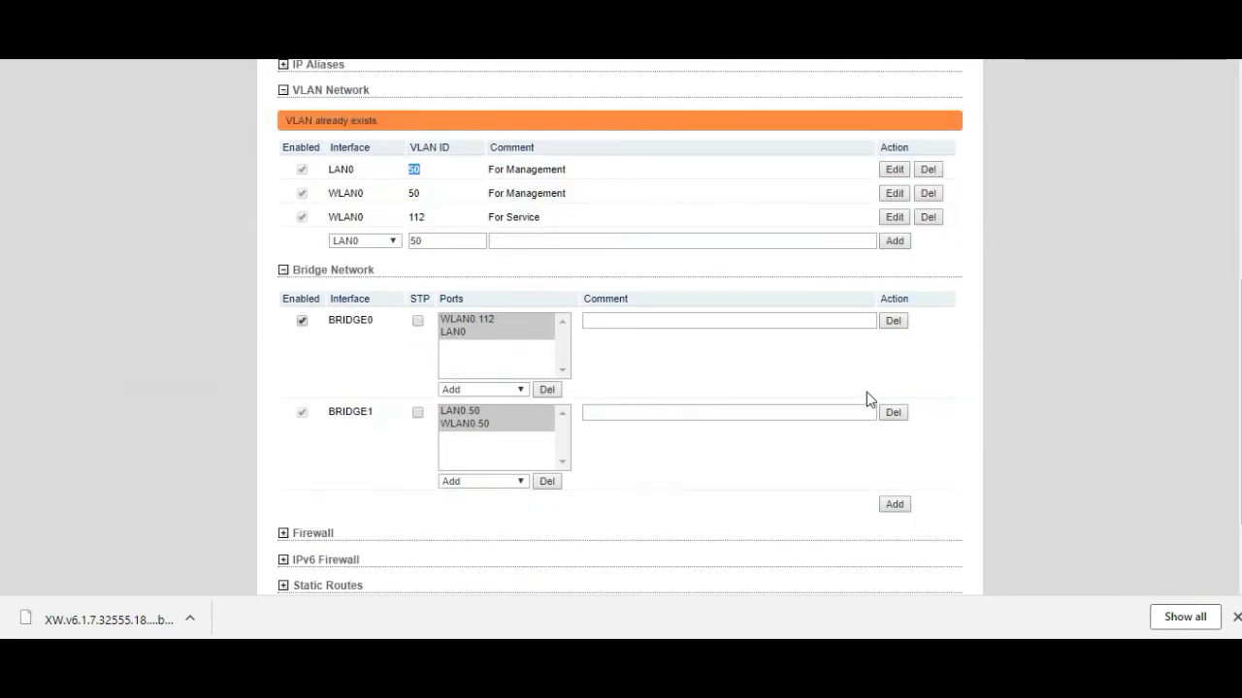
pyautogui.click(939, 536)
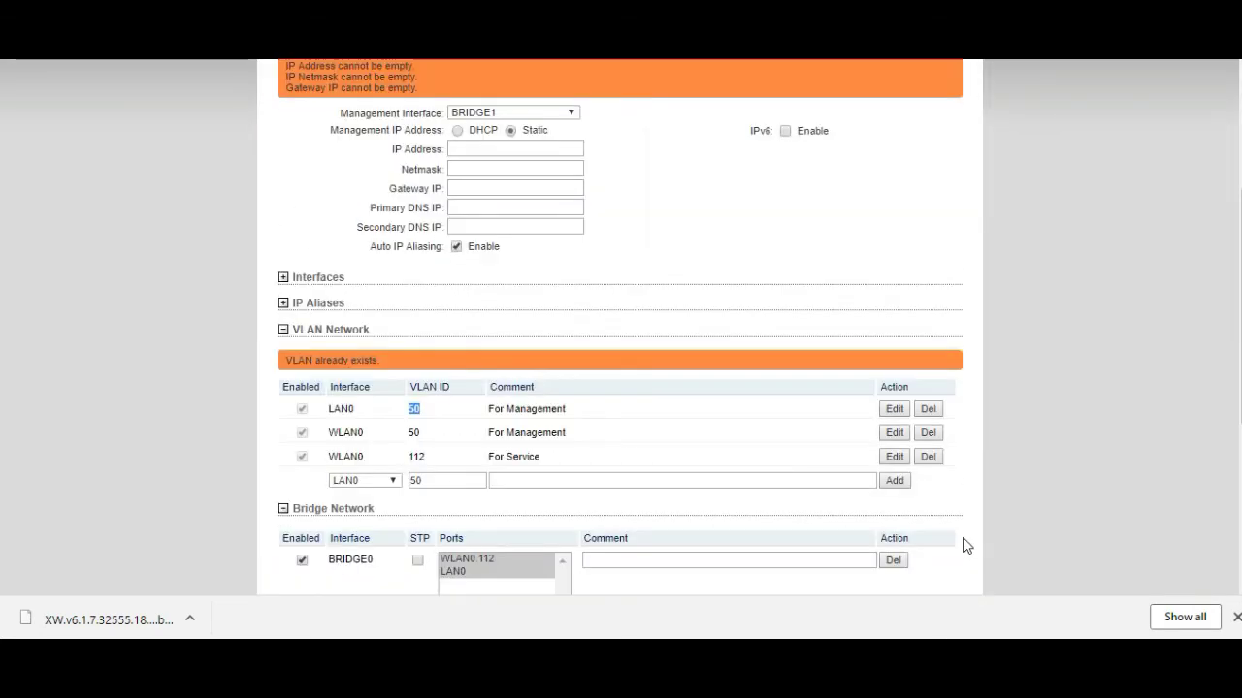
pyautogui.scroll(3, 726, 353)
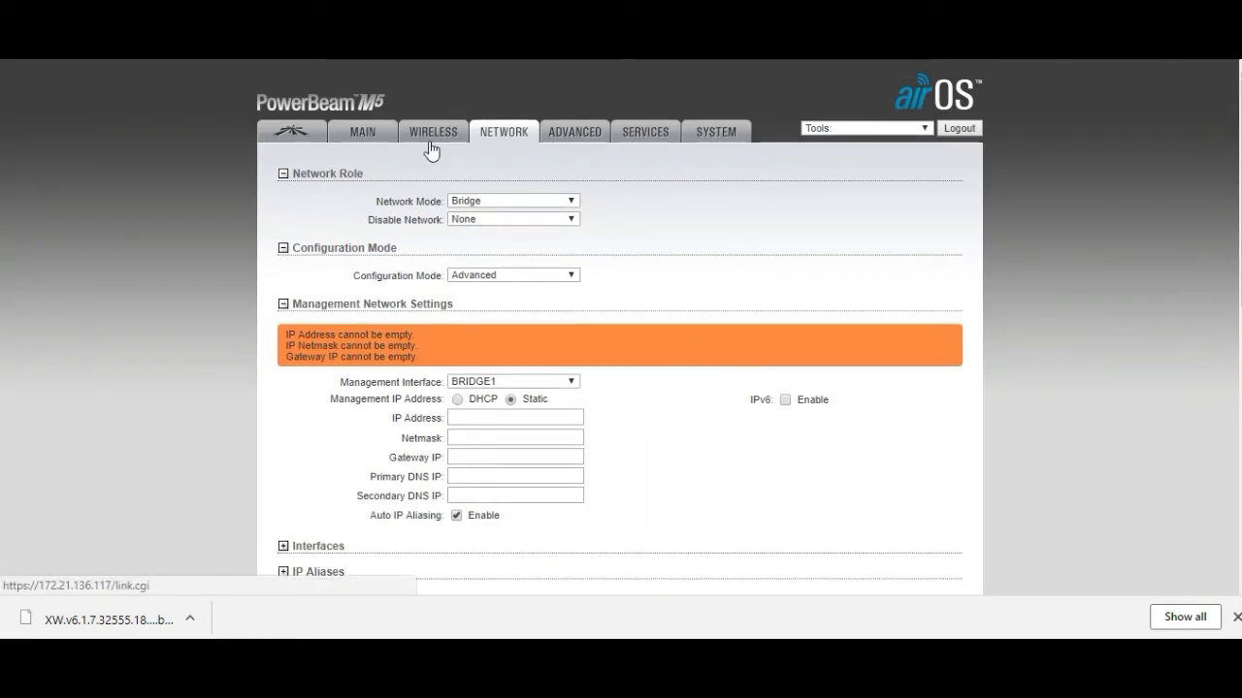
pyautogui.scroll(-5, 646, 524)
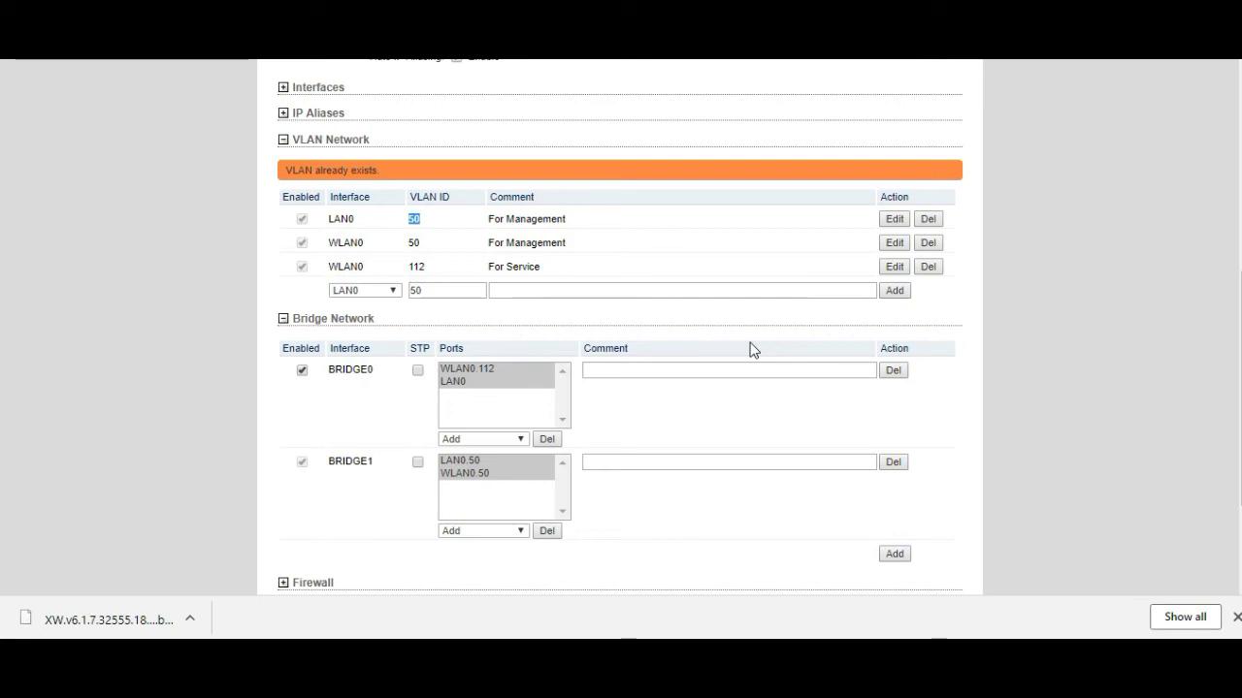
pyautogui.scroll(-3, 876, 419)
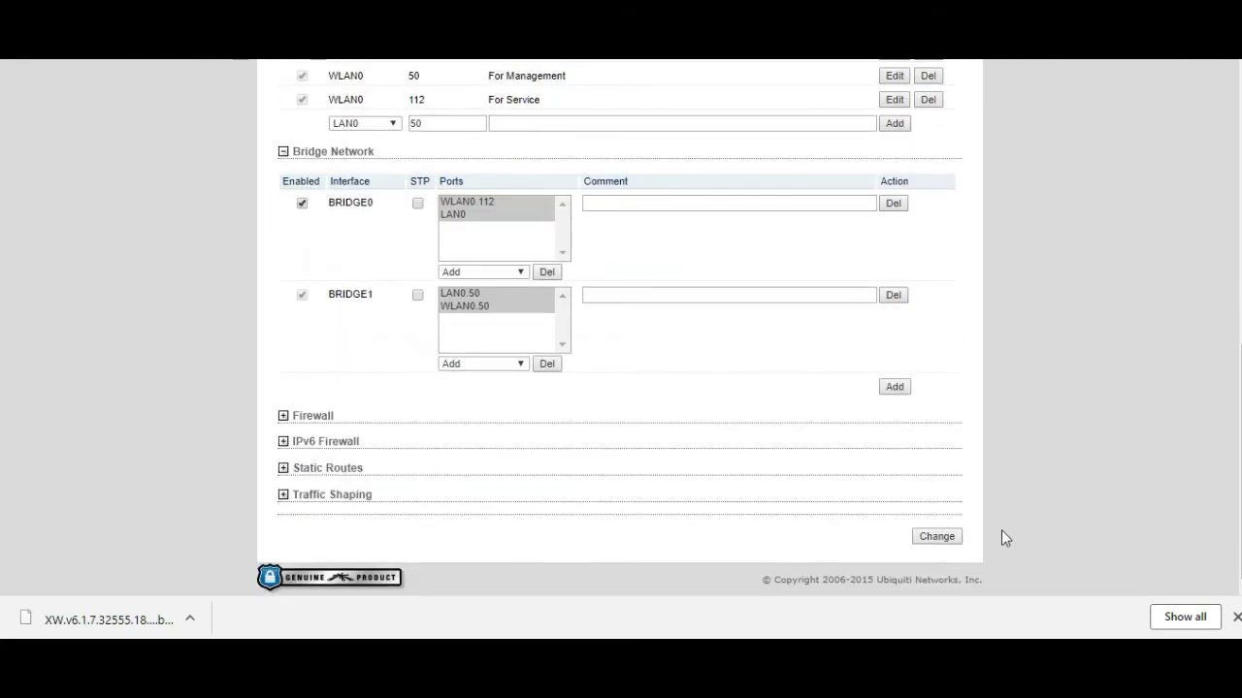
pyautogui.click(937, 537)
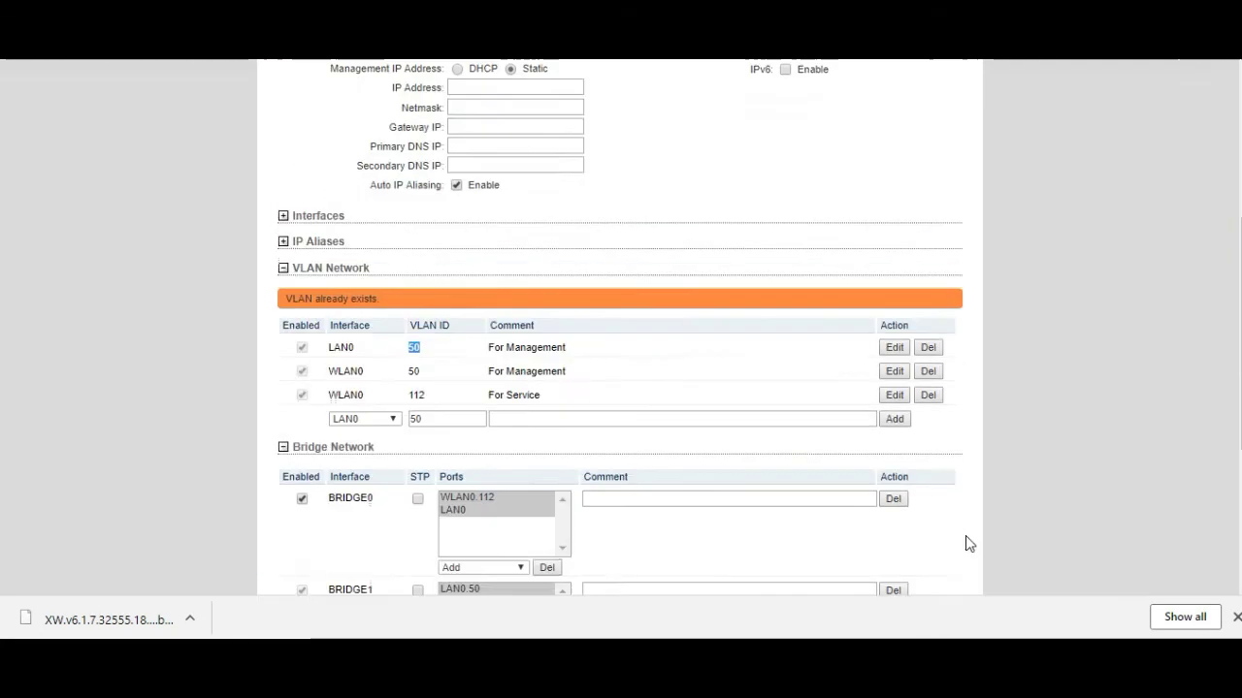
pyautogui.scroll(-4, 618, 532)
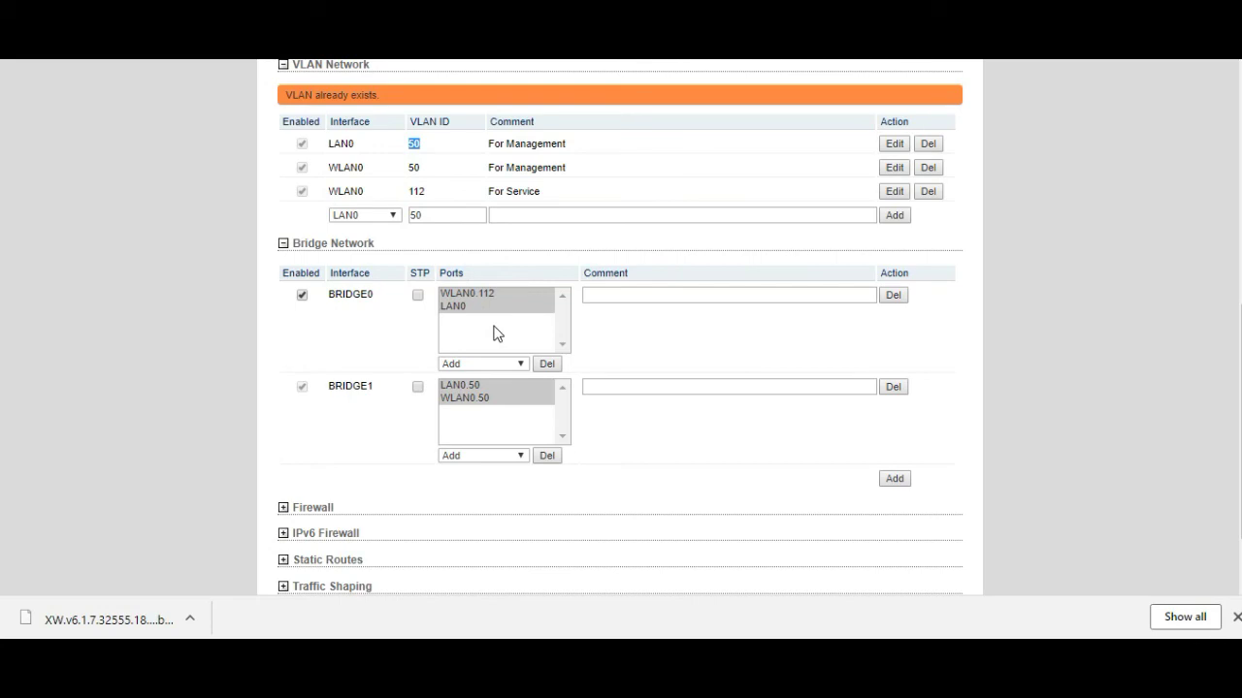
pyautogui.scroll(-1, 929, 558)
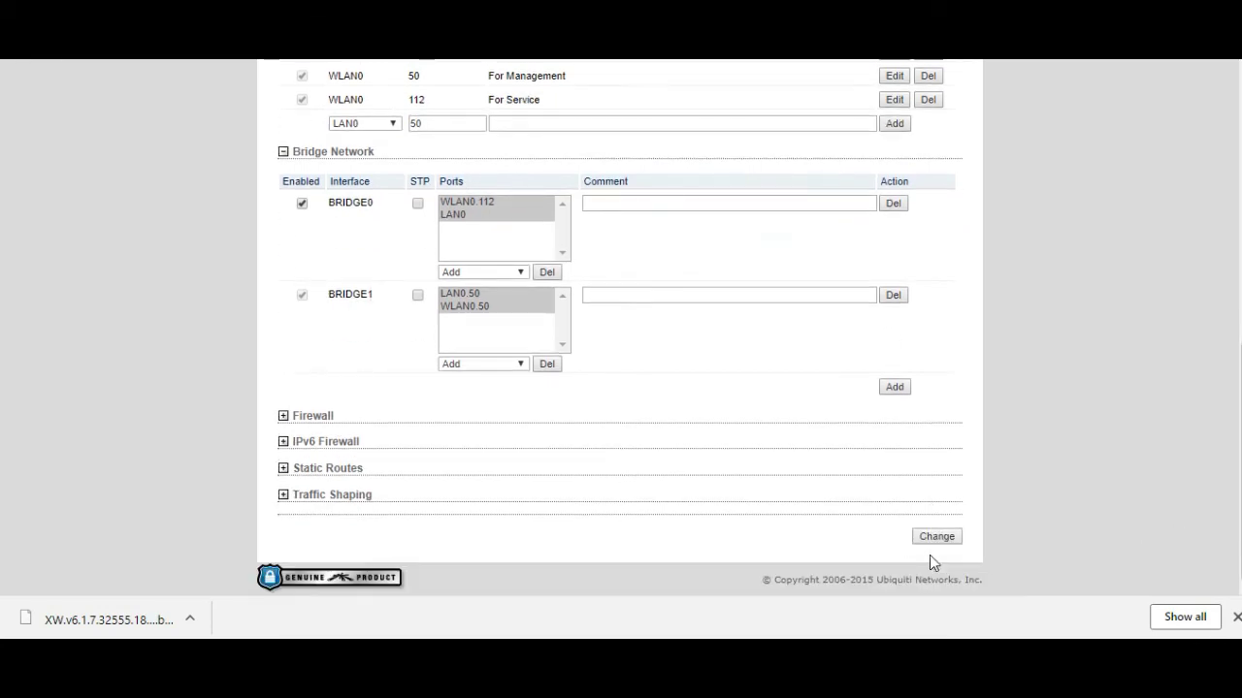
pyautogui.click(933, 539)
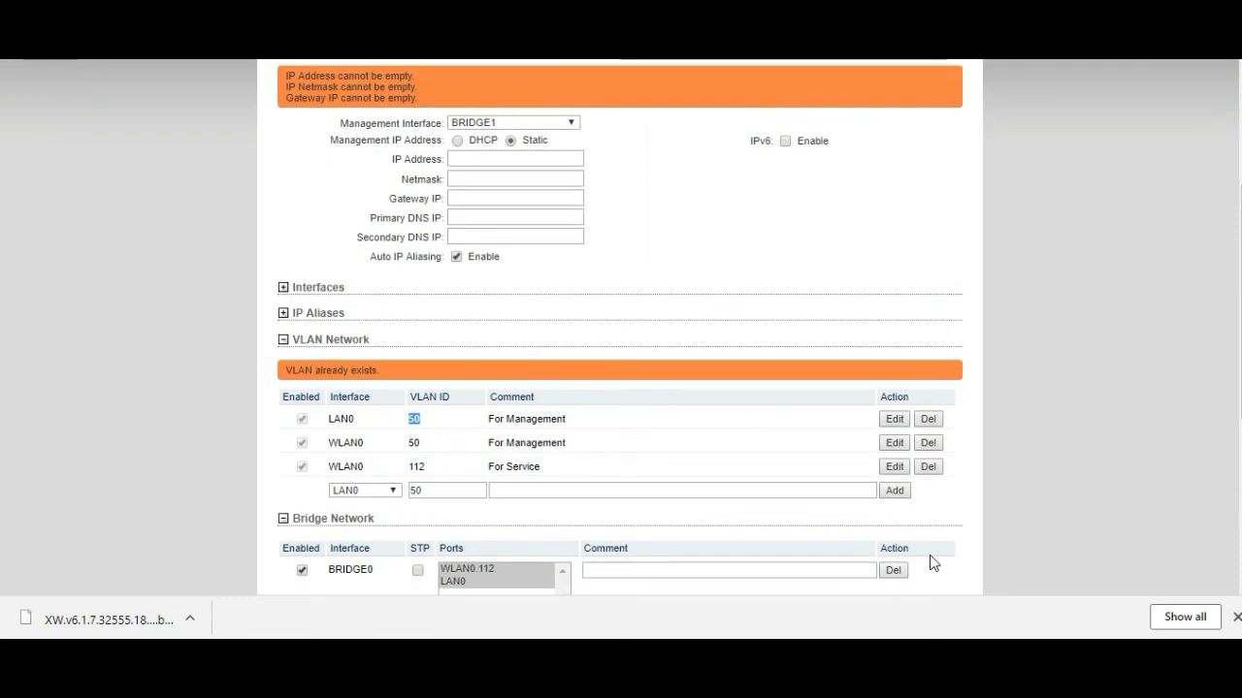